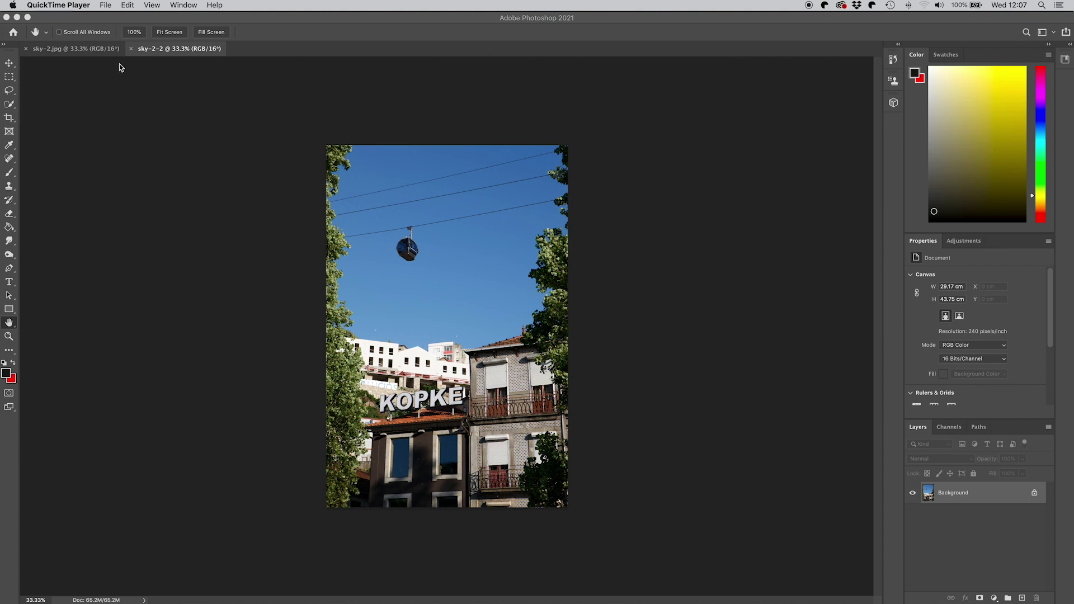
# Open Sky Replacement on the cable-car photo, previewing the default pink sunset sky
pyautogui.click(115, 23)
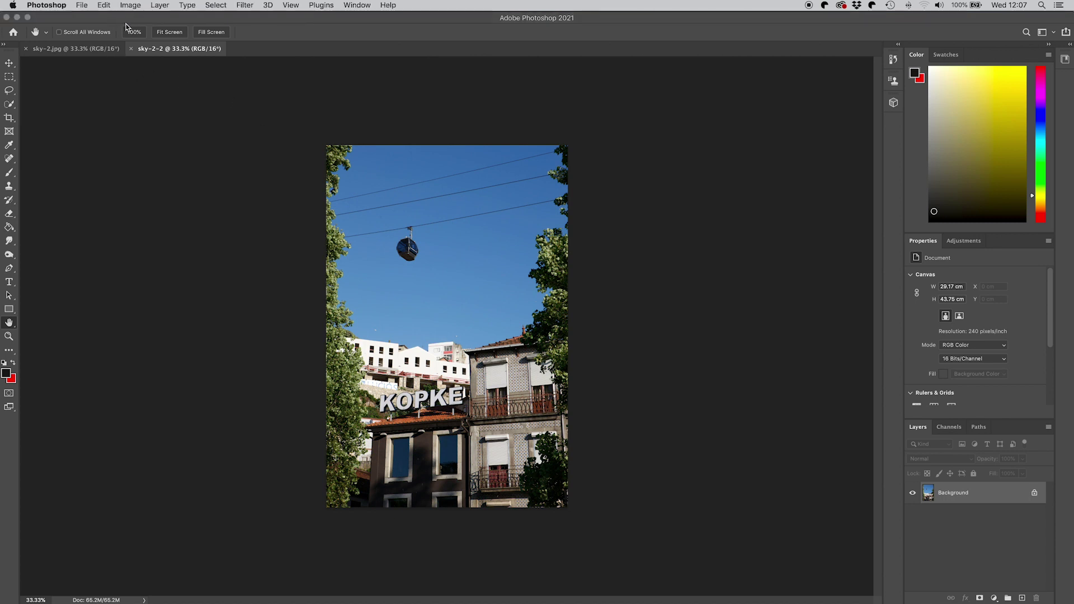
pyautogui.click(104, 5)
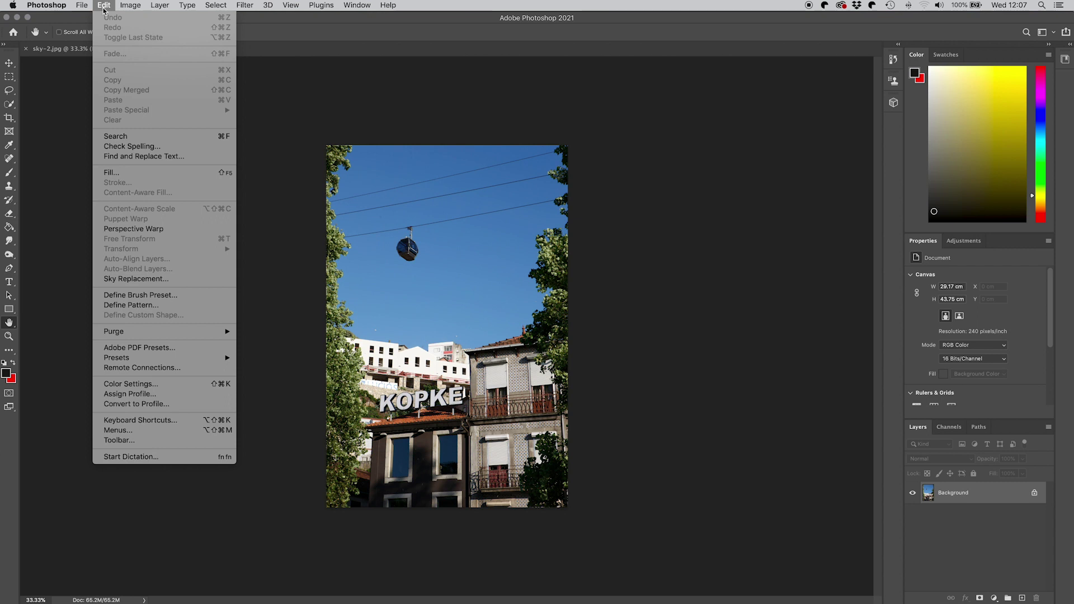
pyautogui.click(134, 278)
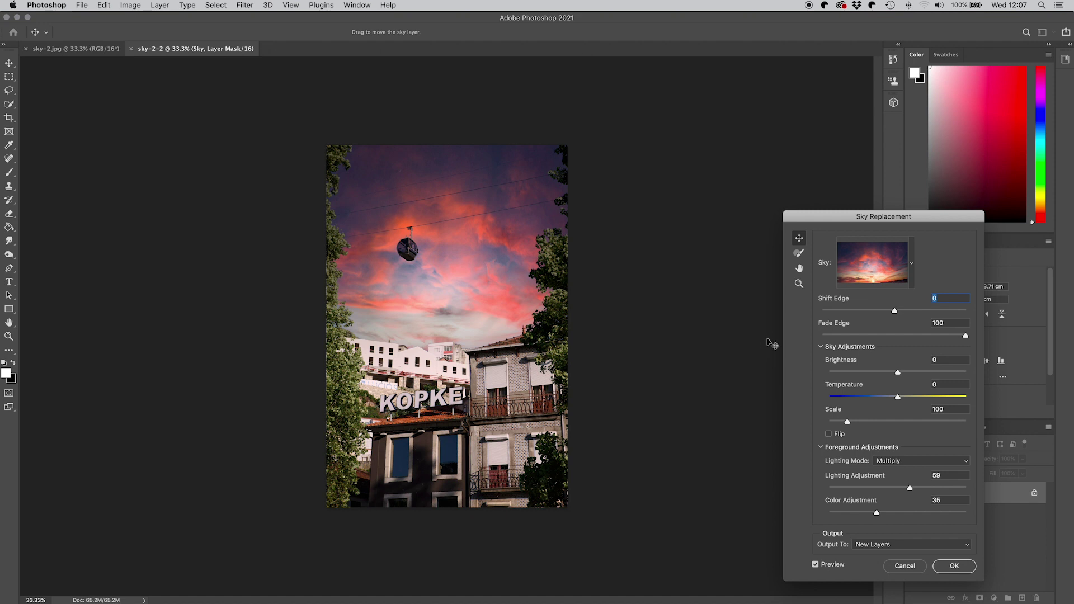
# Choose the Blue Skies preset with scattered white clouds as the cable-car photo's sky
pyautogui.click(913, 264)
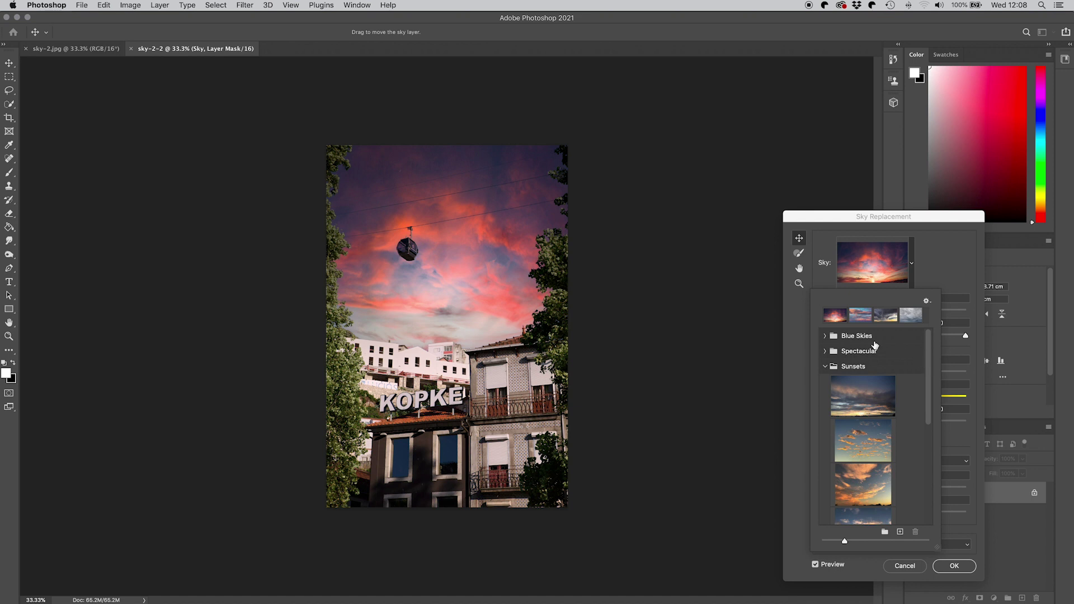
pyautogui.click(826, 336)
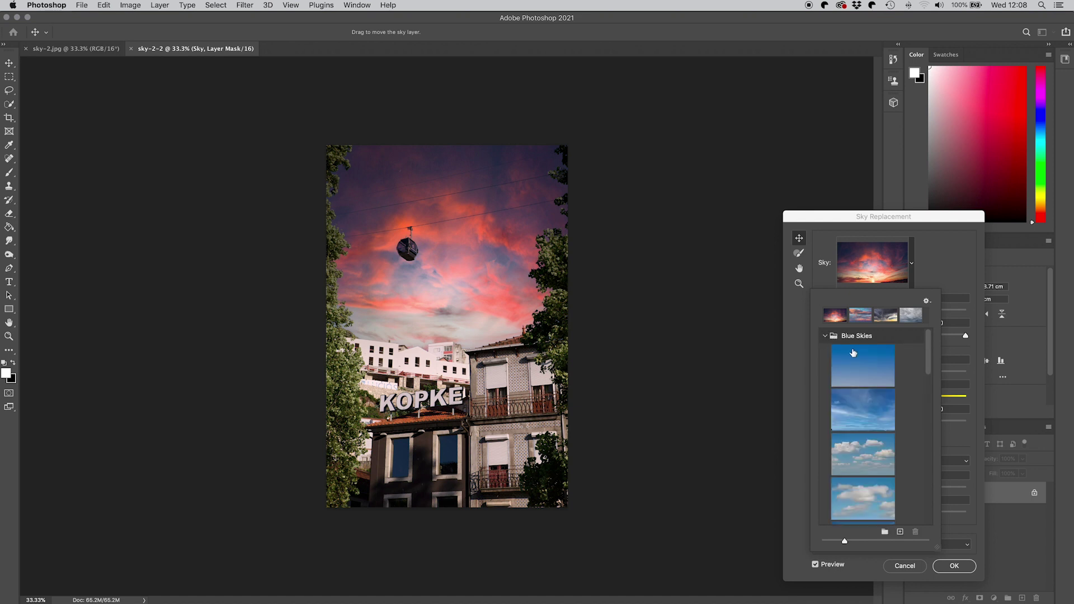
pyautogui.scroll(-5, 934, 378)
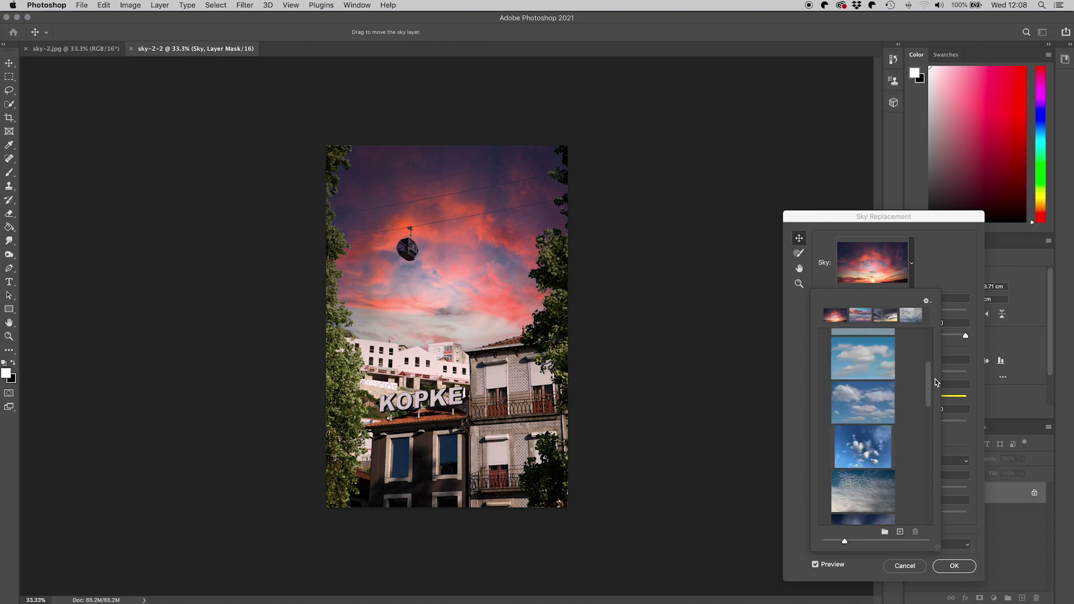
pyautogui.click(876, 431)
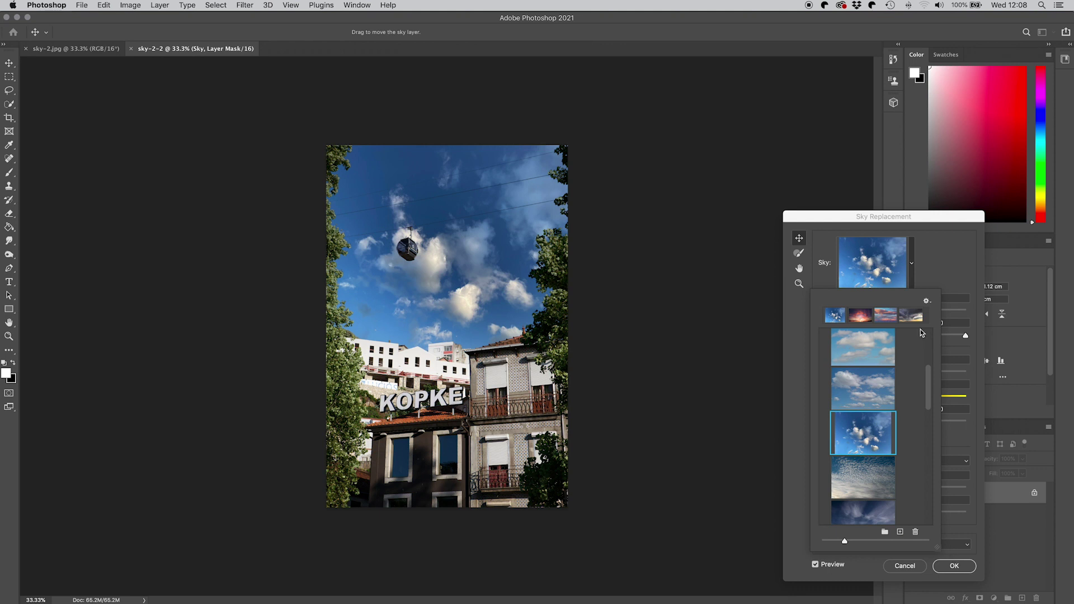
pyautogui.click(947, 272)
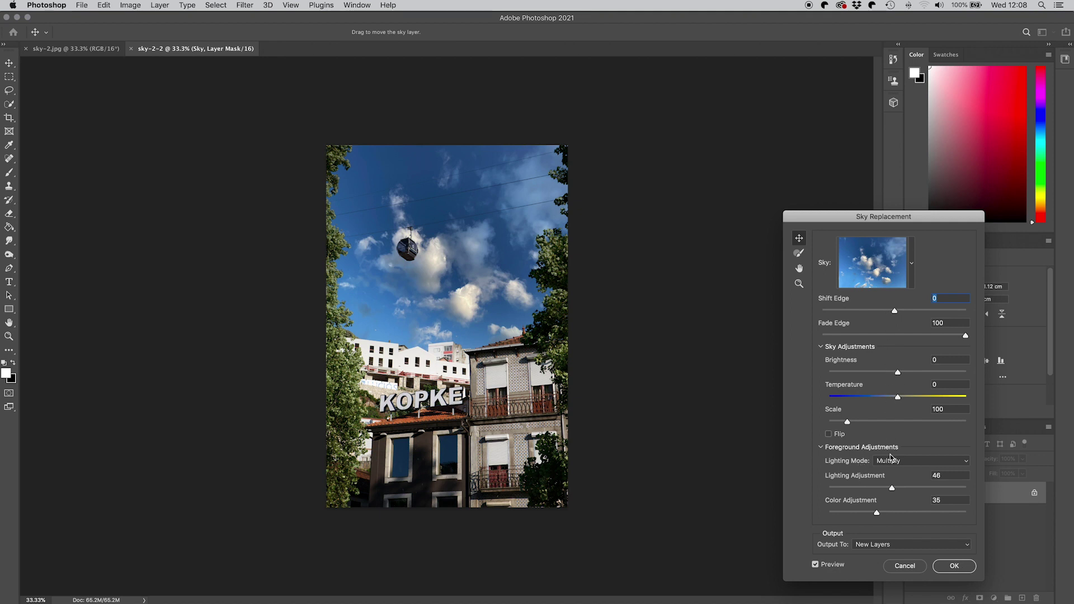
# Apply the cloudy blue sky and inspect it at 50% and 66.7% before fitting to screen
pyautogui.click(949, 568)
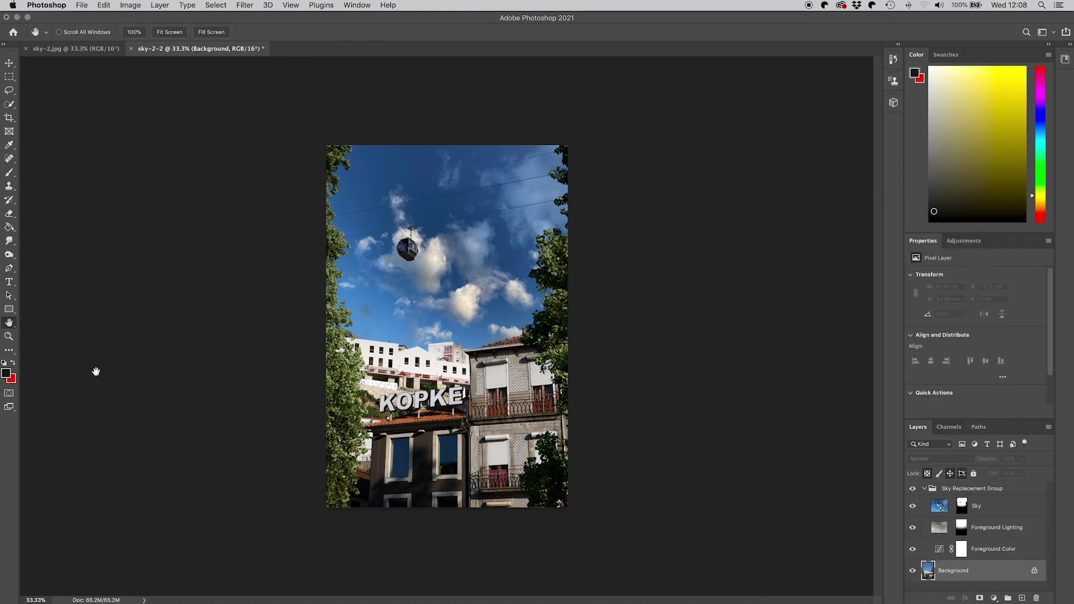
pyautogui.click(11, 337)
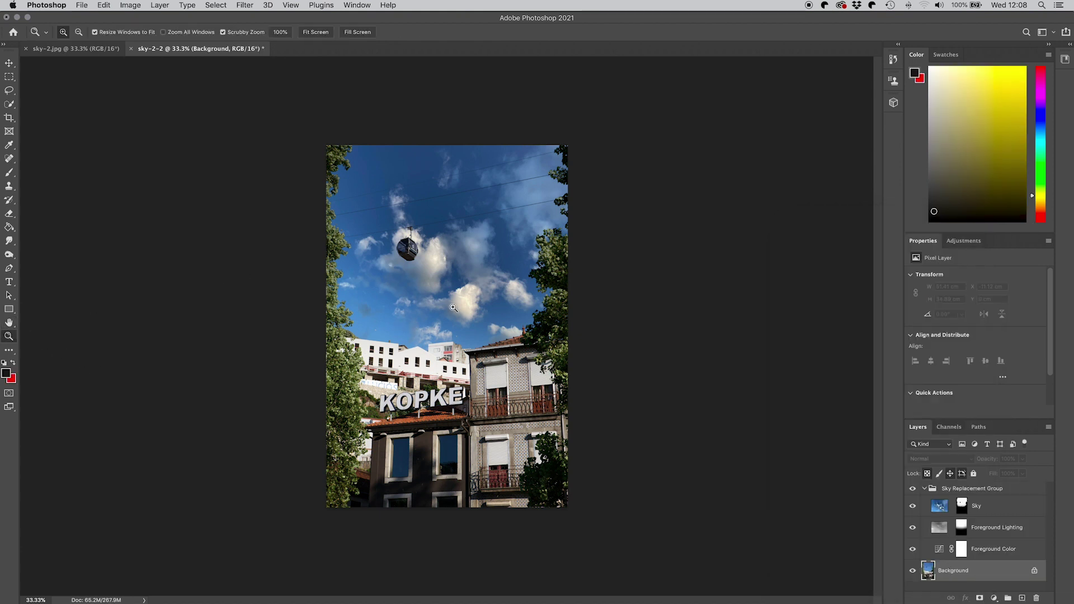
pyautogui.click(537, 291)
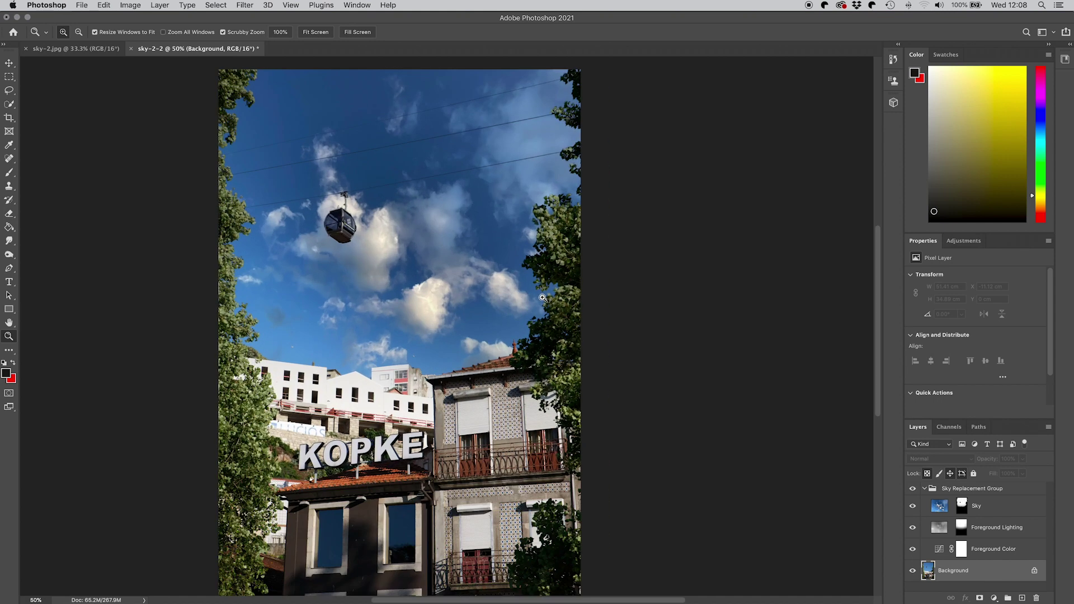
pyautogui.click(267, 344)
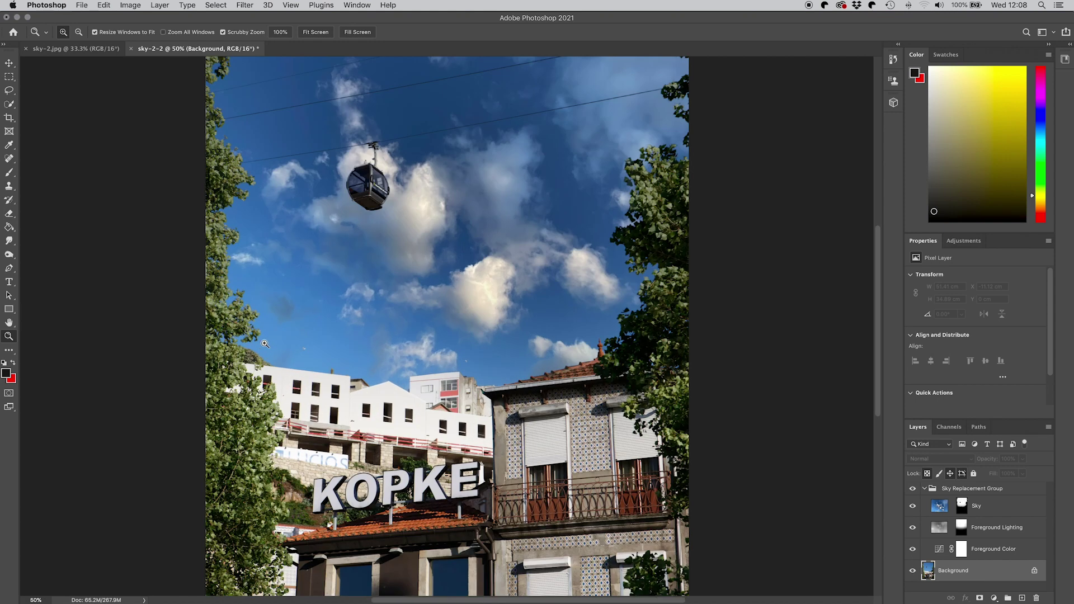
pyautogui.click(9, 323)
pyautogui.moveTo(247, 252); pyautogui.dragTo(164, 289)
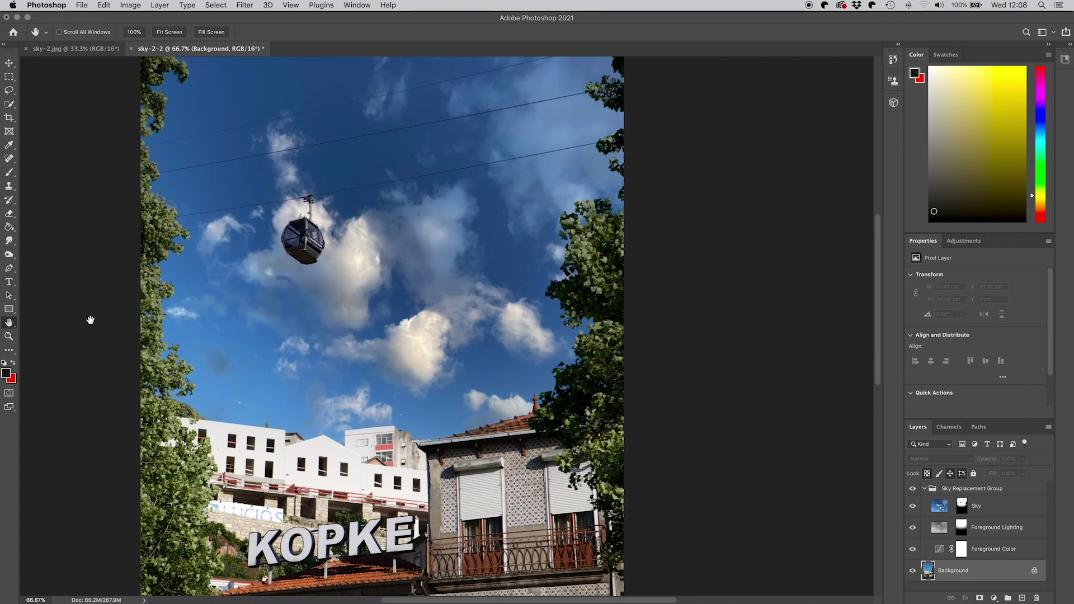
pyautogui.doubleClick(12, 326)
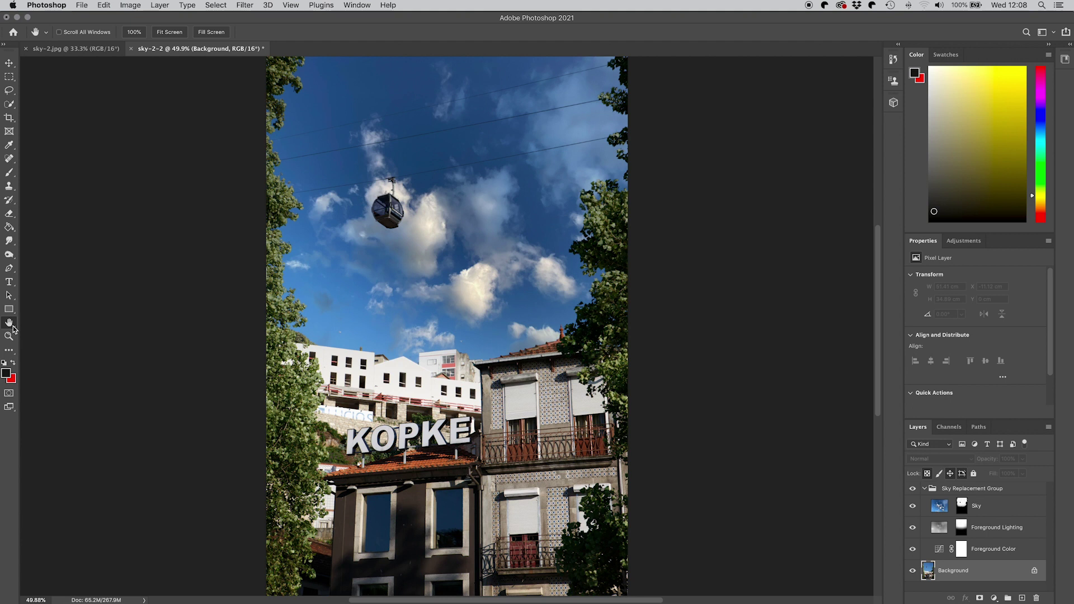
# Close the cable-car photo and launch Sky Replacement on the tall ship photo sky-3-2
pyautogui.click(133, 49)
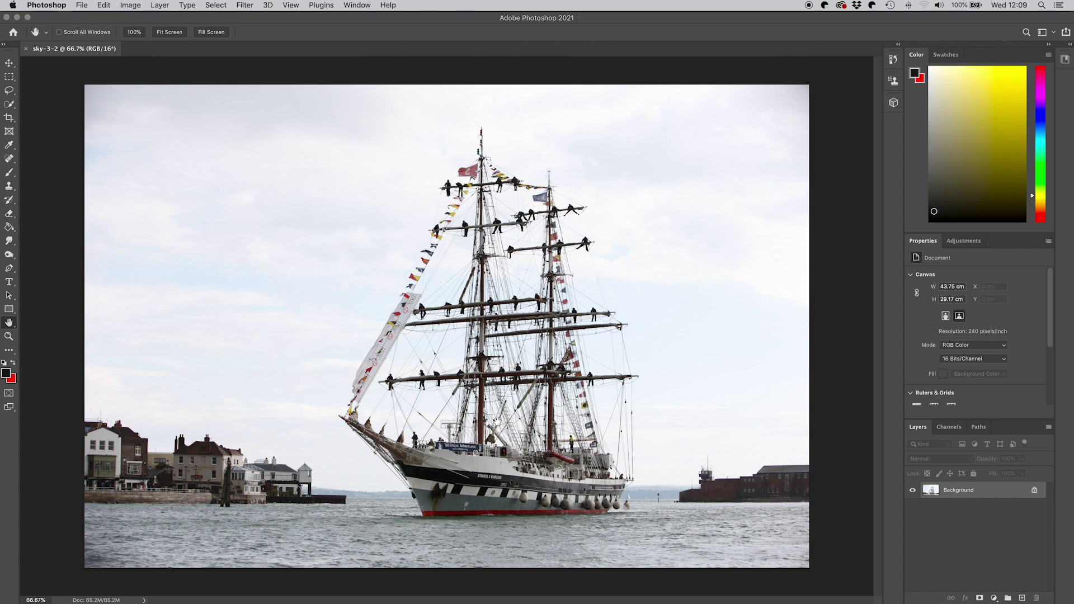
pyautogui.click(87, 4)
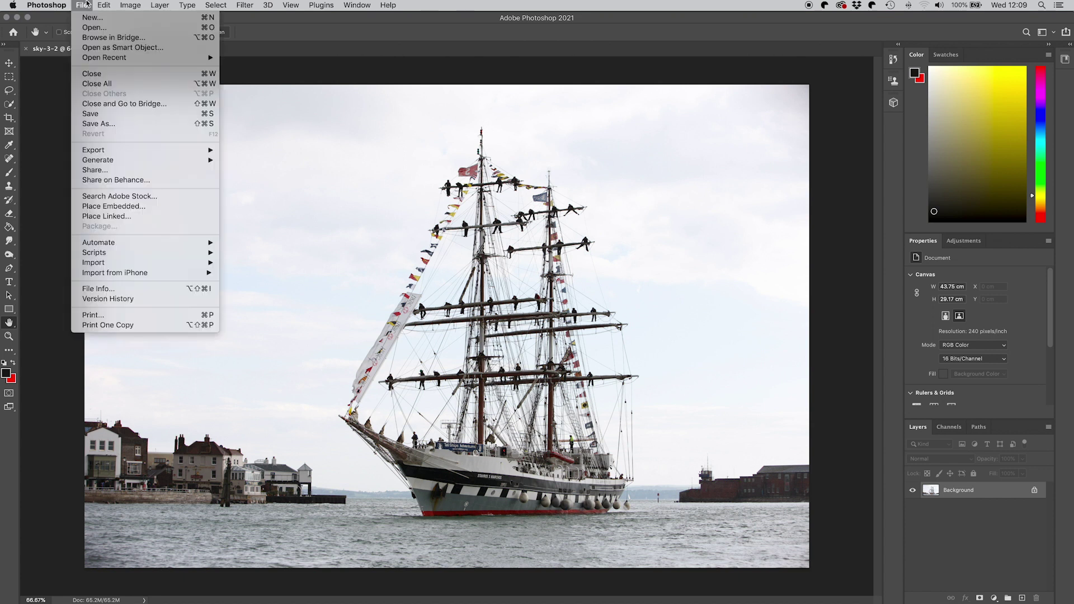
pyautogui.moveTo(109, 5)
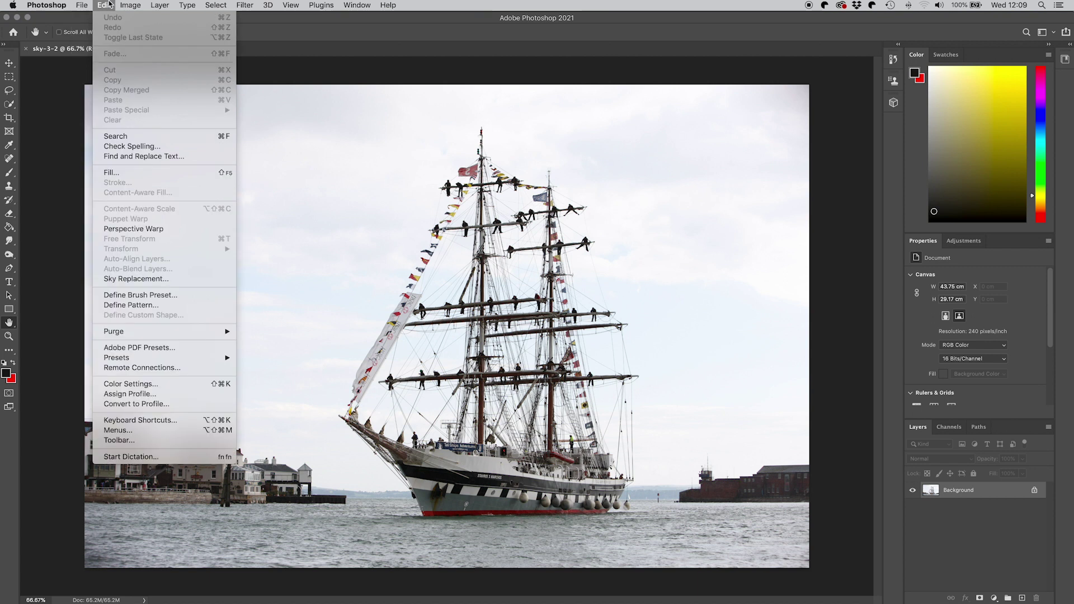
pyautogui.click(126, 279)
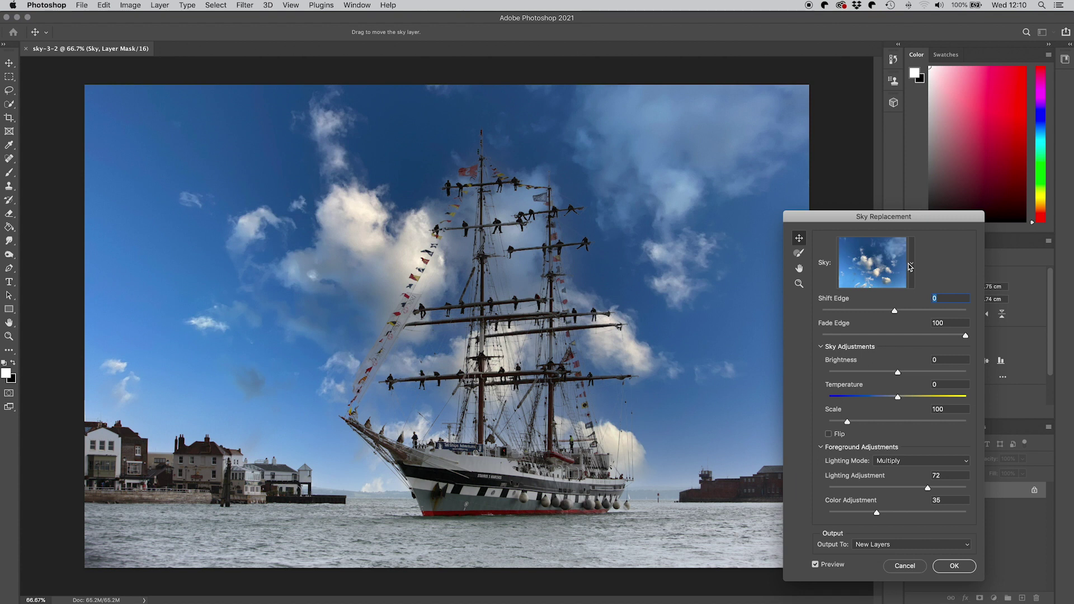
# Pick the grey storm-cloud preset from the Spectacular skies for the tall ship
pyautogui.click(913, 265)
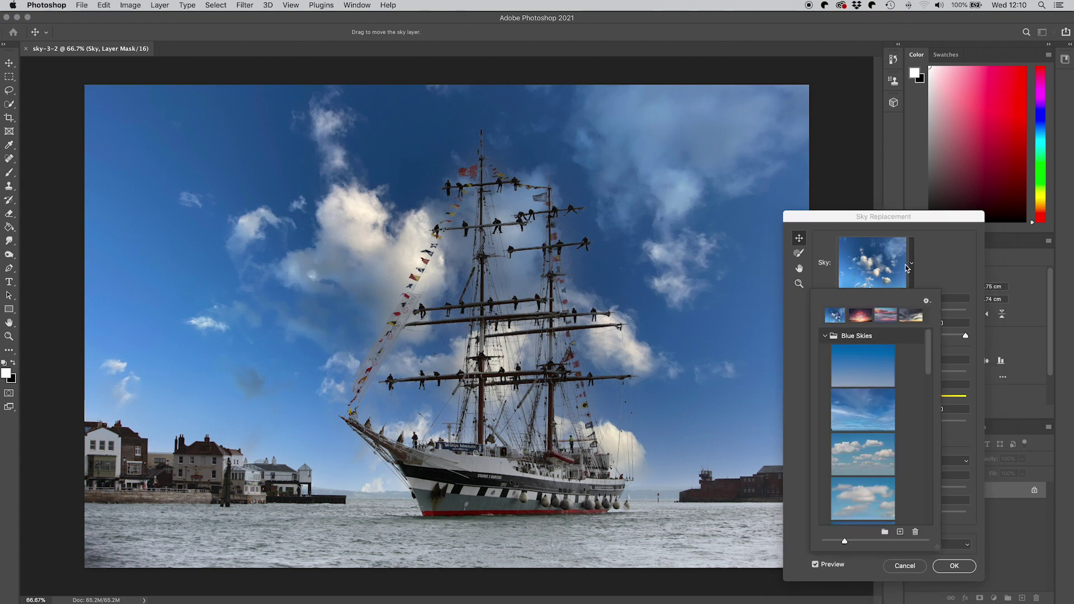
pyautogui.click(824, 336)
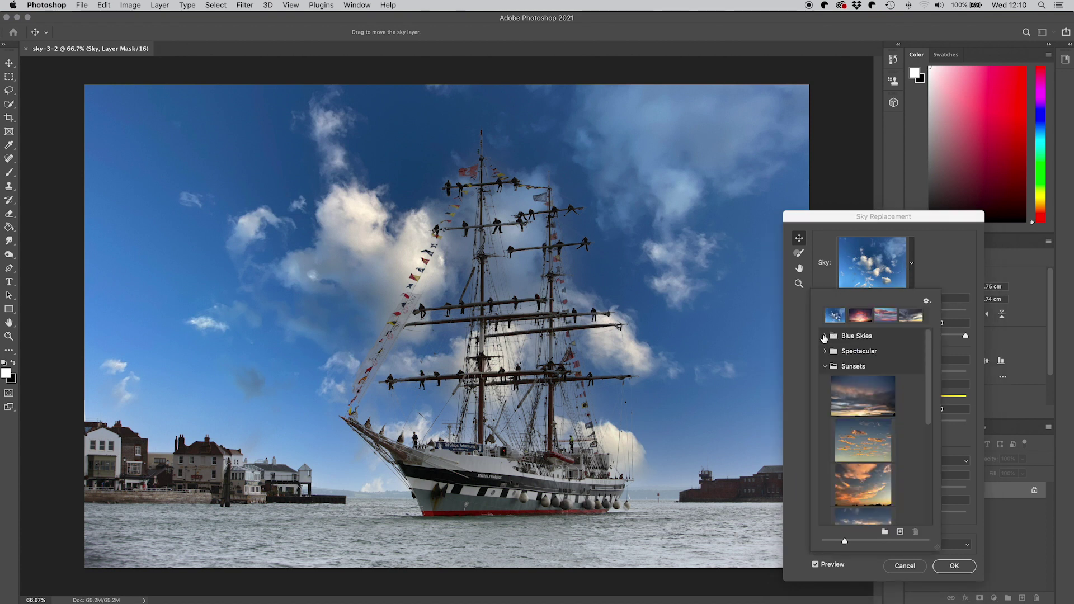
pyautogui.click(825, 351)
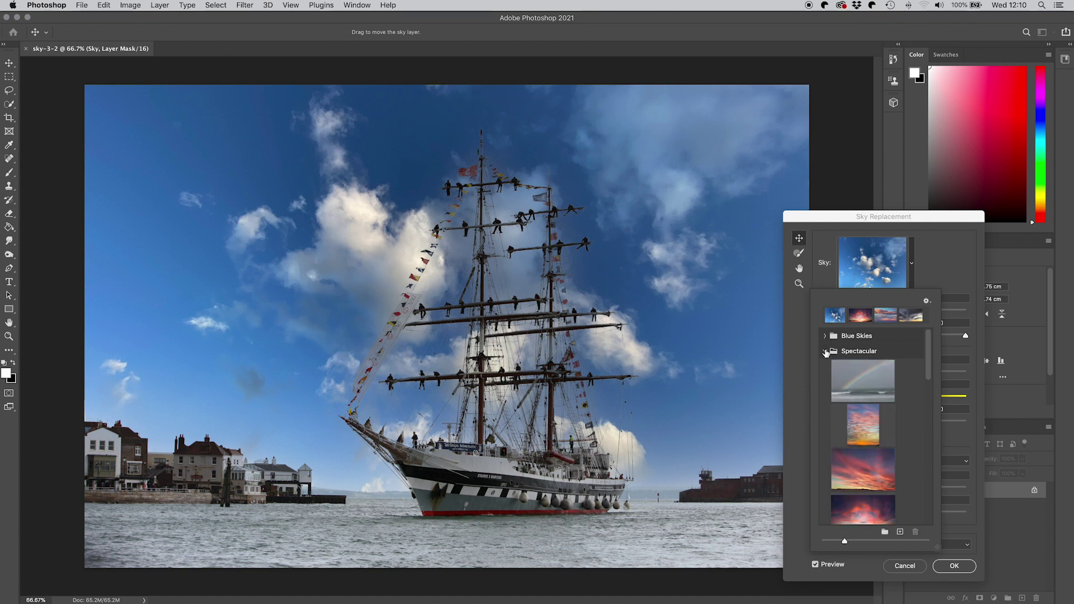
pyautogui.moveTo(927, 340); pyautogui.dragTo(928, 384)
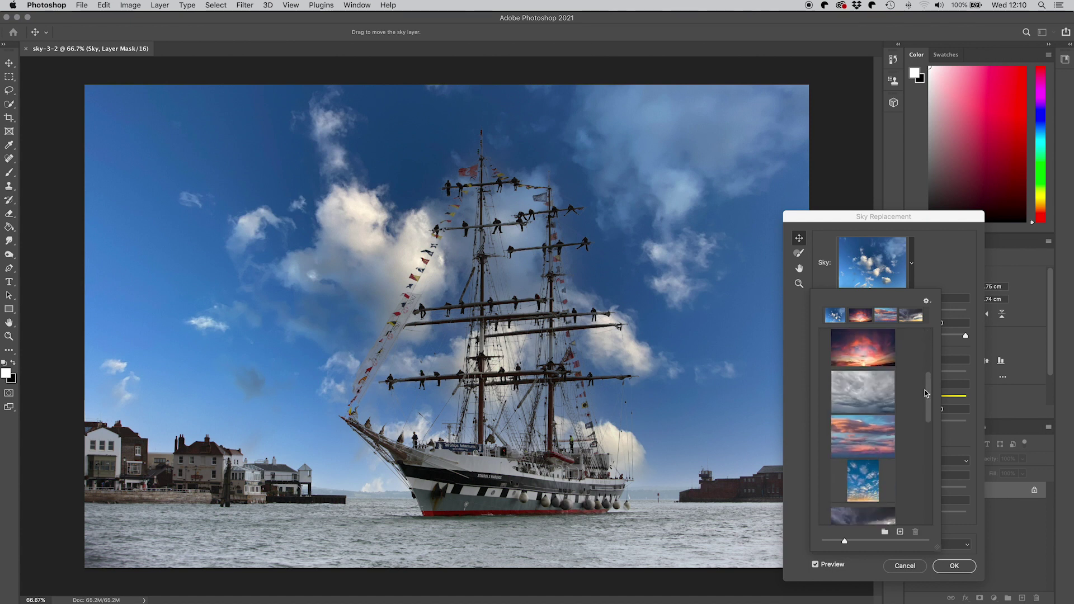
pyautogui.click(876, 396)
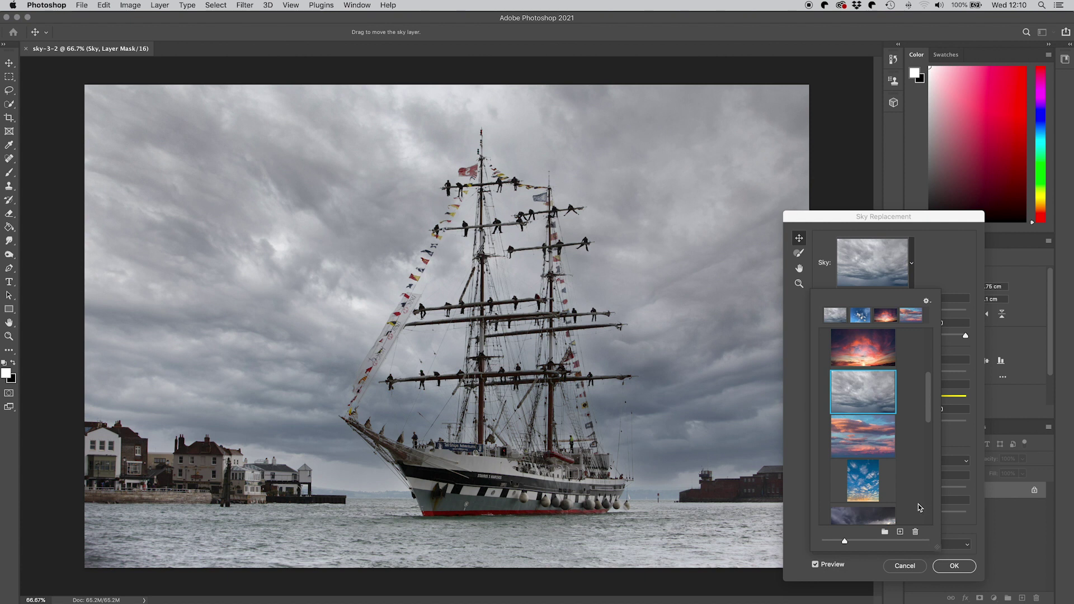
pyautogui.click(948, 270)
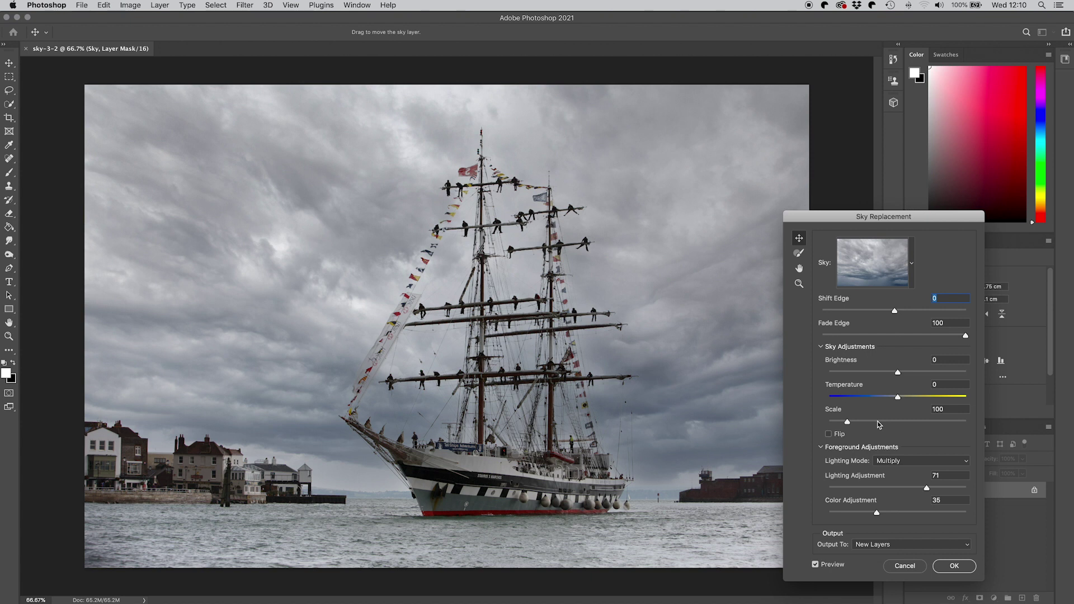
# Apply the stormy sky and inspect the ship at 100% and 200% around the rigging and bow
pyautogui.click(954, 566)
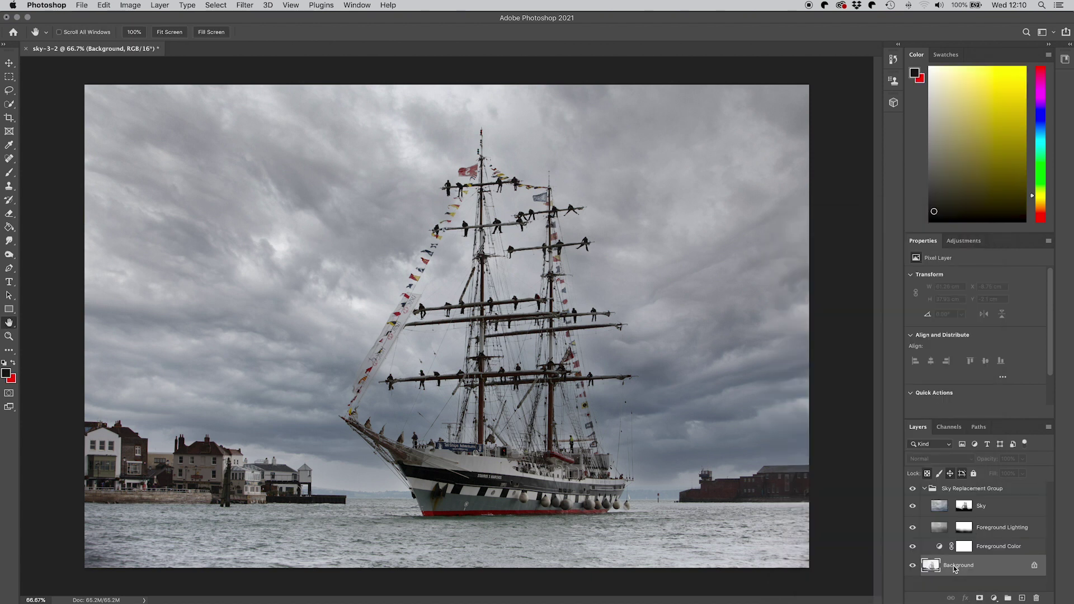
pyautogui.click(16, 335)
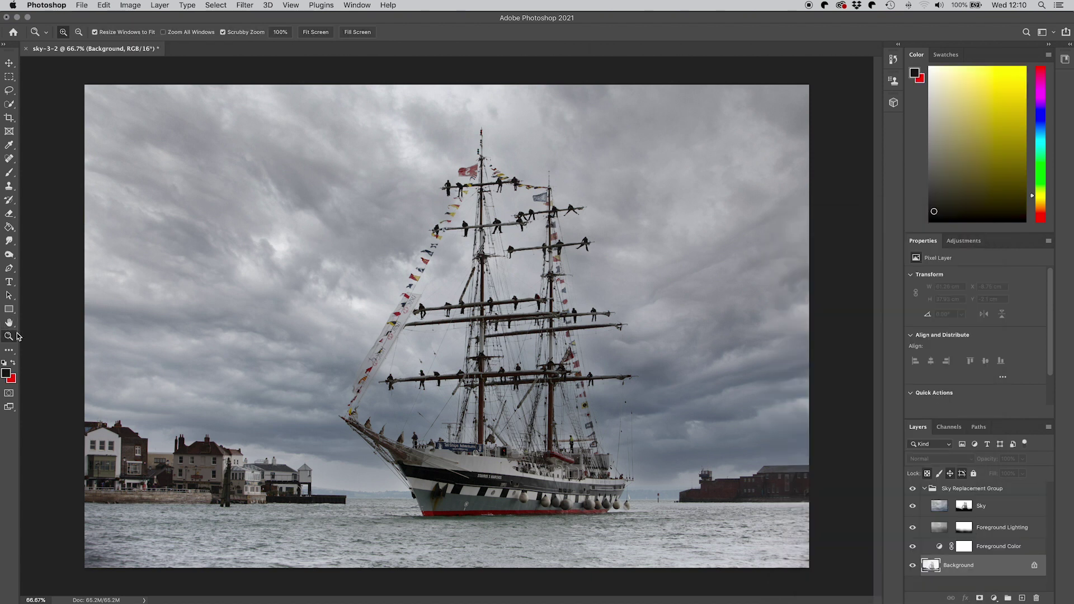
pyautogui.click(523, 313)
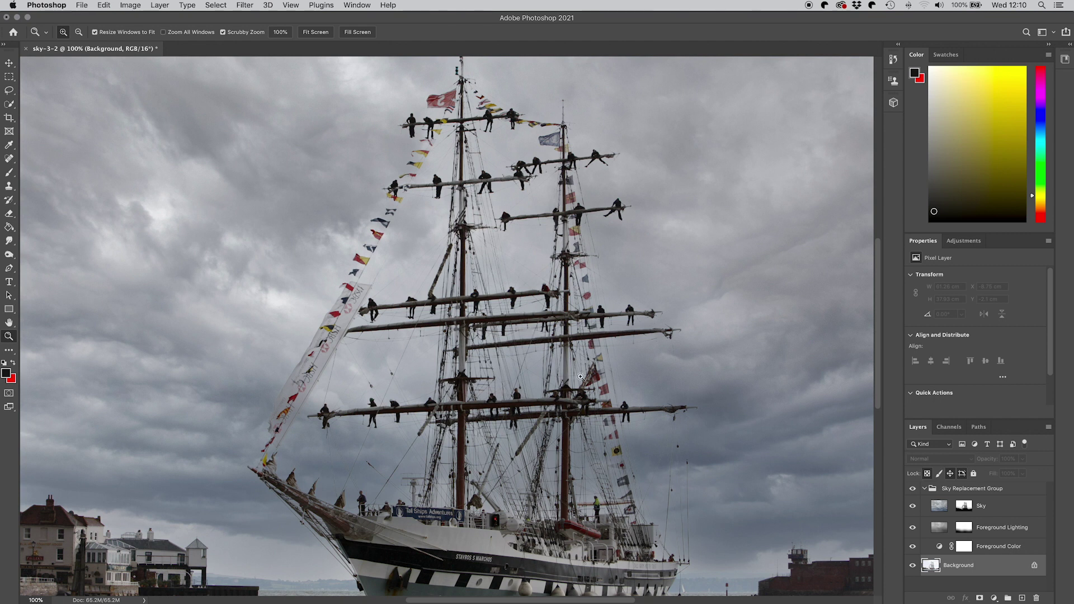
pyautogui.click(607, 408)
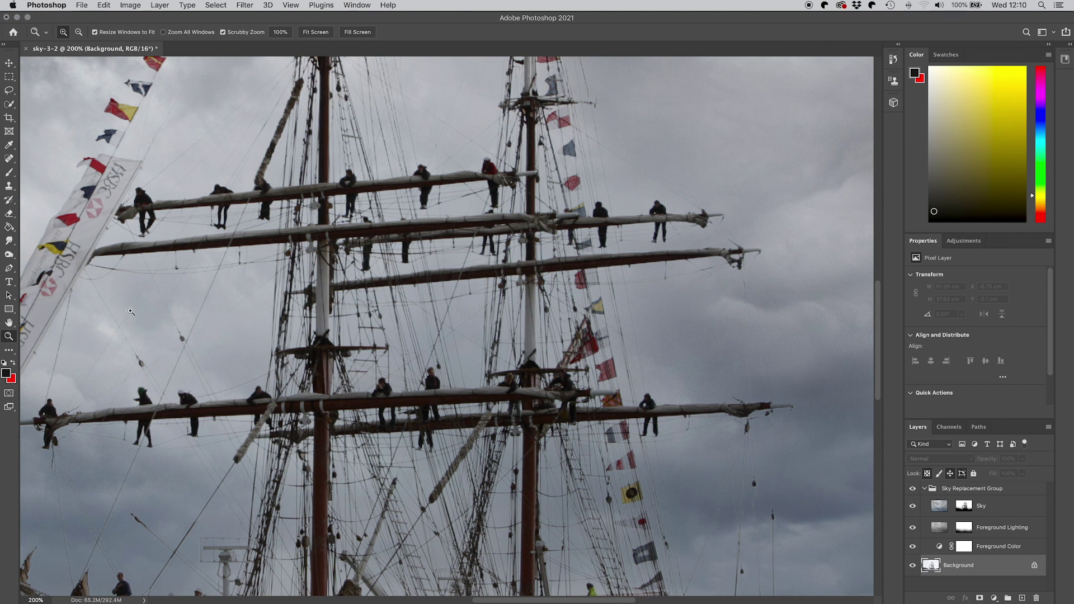
pyautogui.click(9, 322)
pyautogui.moveTo(330, 257); pyautogui.dragTo(416, 229)
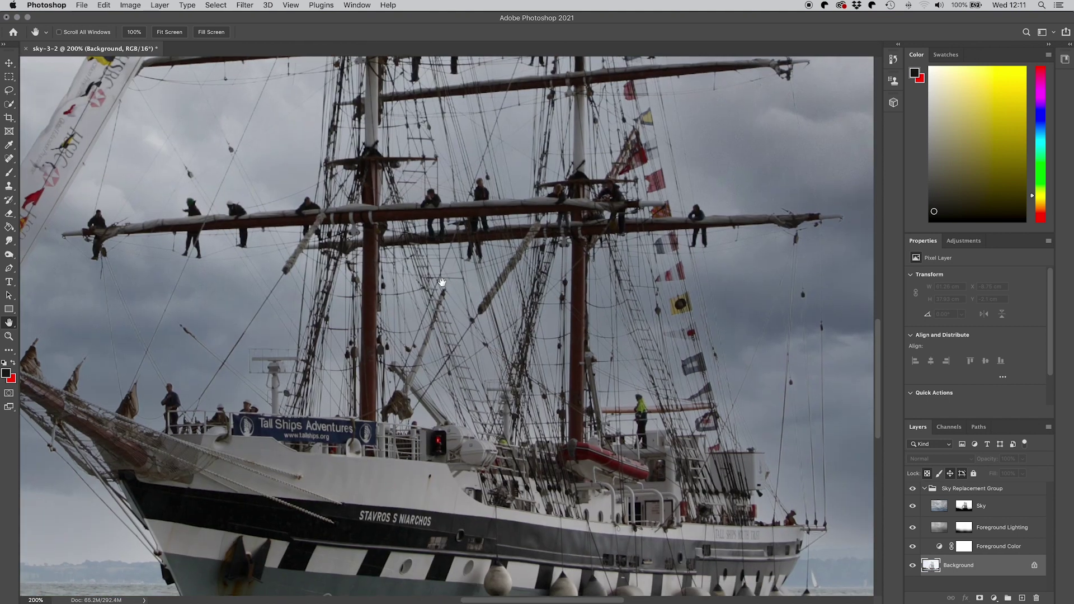
pyautogui.hscroll(-5, 334, 286)
pyautogui.scroll(-3, 334, 285)
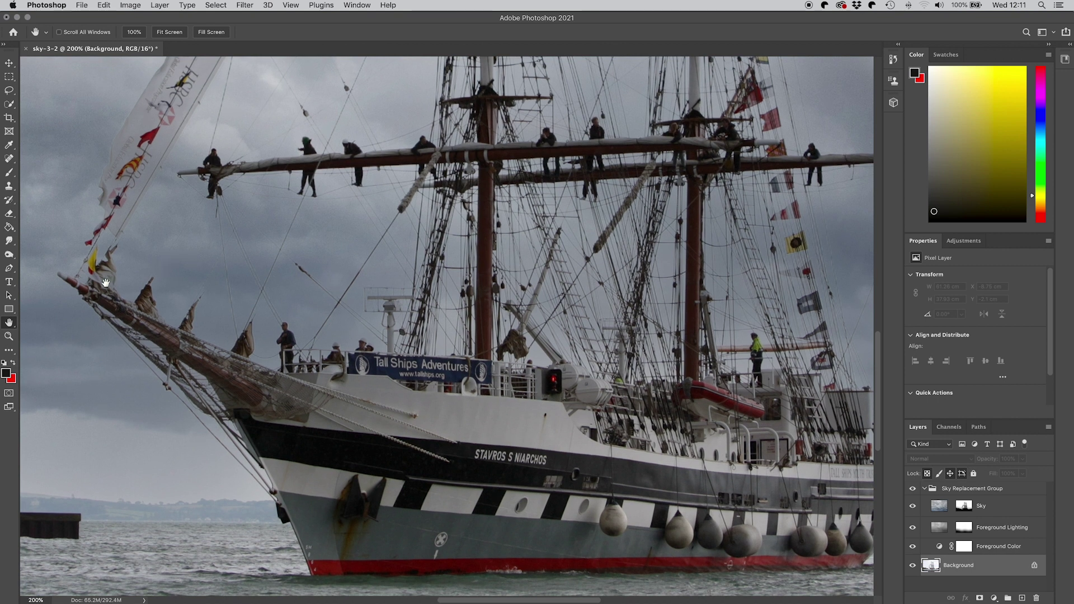
# Check the rigging against the sky close up, fit the photo, and close sky-3-2
pyautogui.click(9, 337)
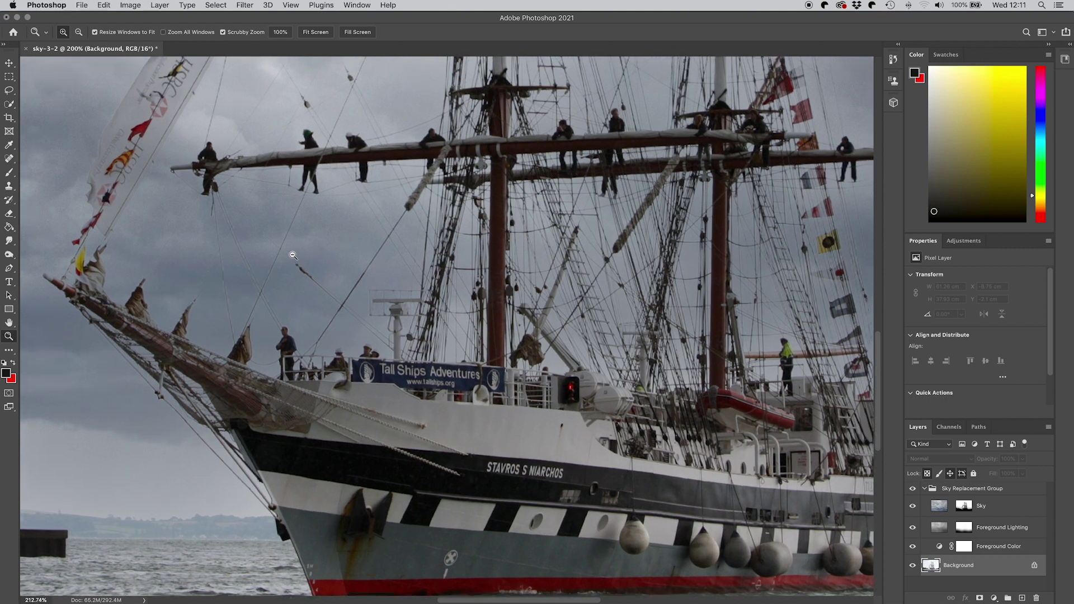
pyautogui.moveTo(284, 255); pyautogui.dragTo(303, 255)
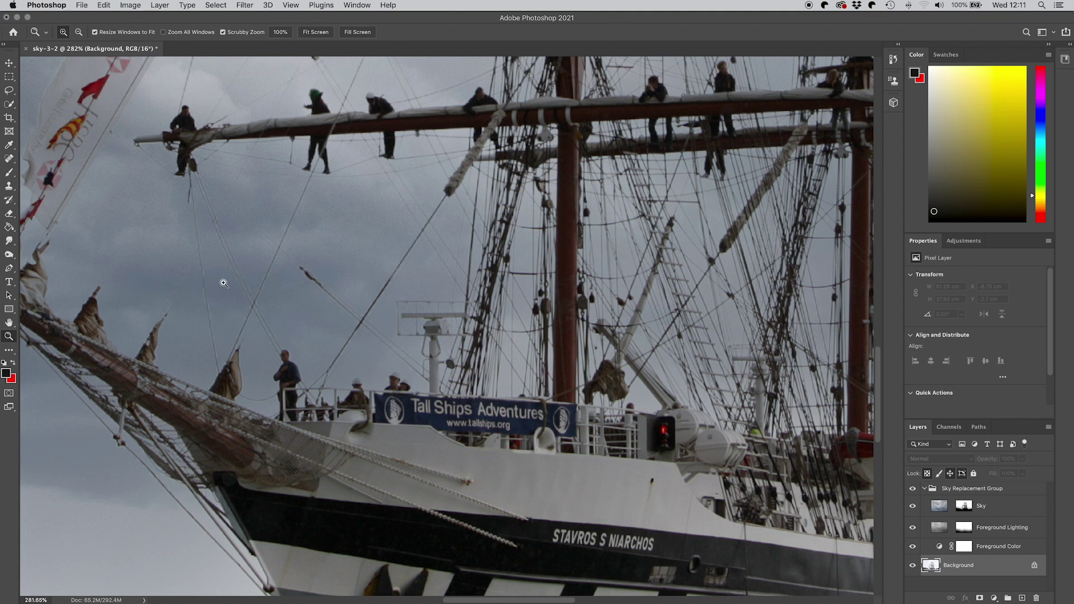
pyautogui.moveTo(229, 282); pyautogui.dragTo(178, 288)
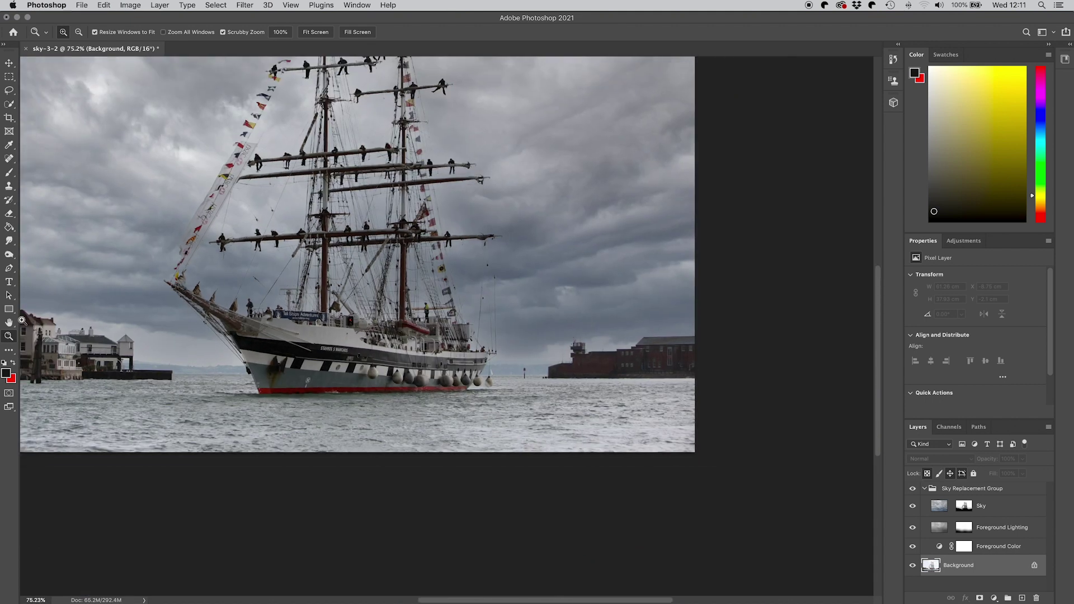
pyautogui.doubleClick(9, 323)
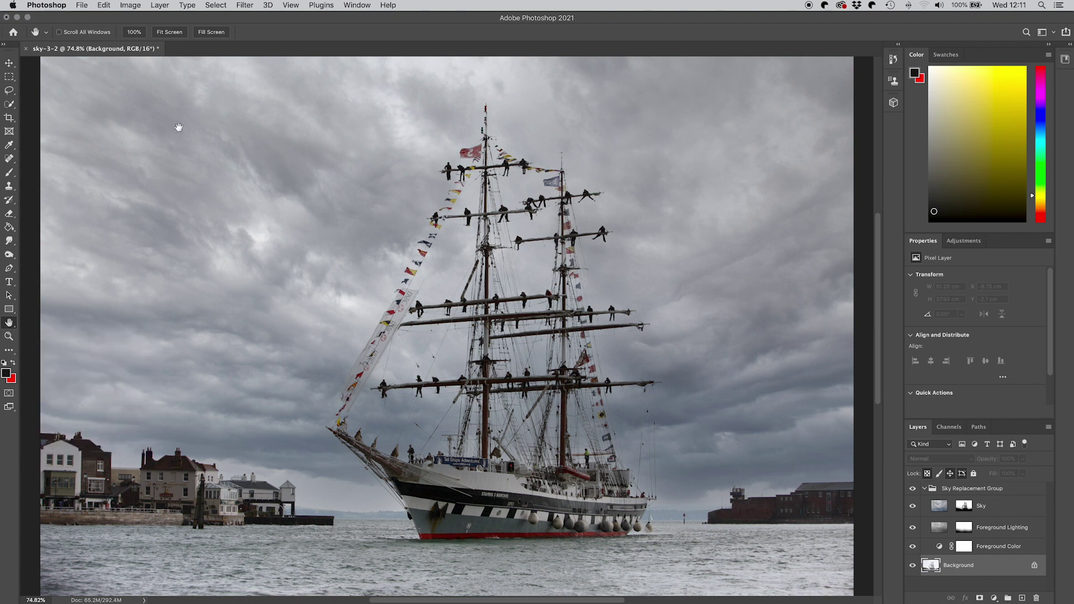
pyautogui.click(26, 50)
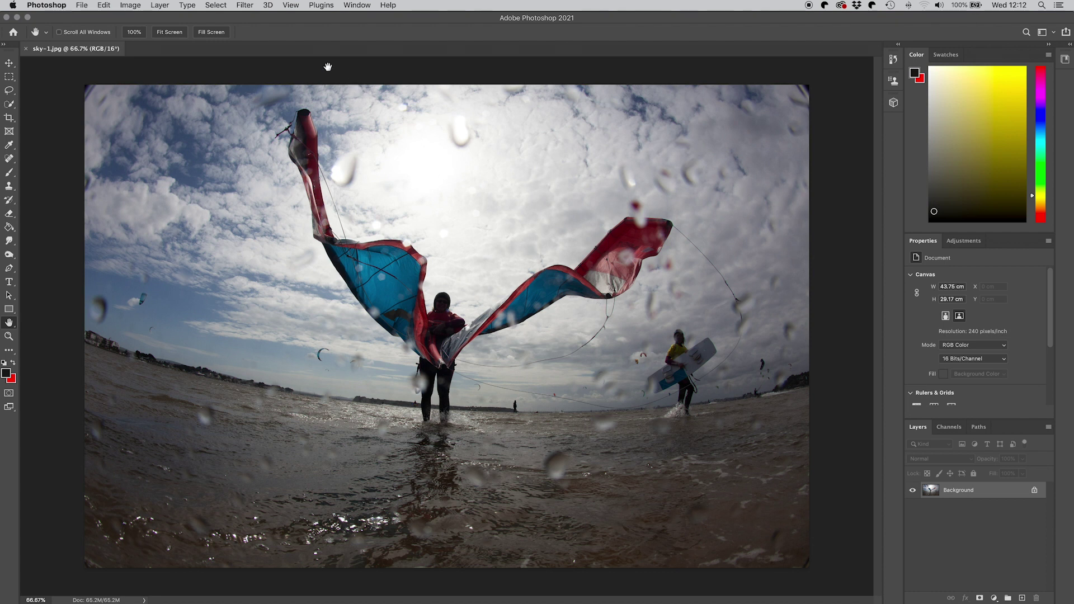
# Open Sky Replacement on the kitesurfer photo and preview the pink Spectacular sunset sky
pyautogui.click(105, 6)
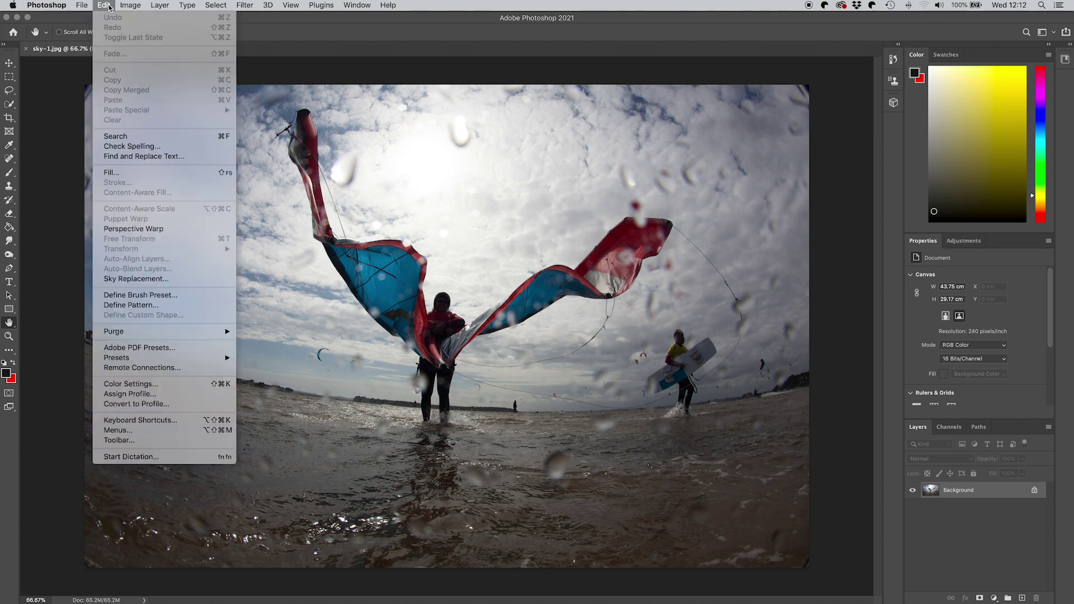
pyautogui.click(147, 279)
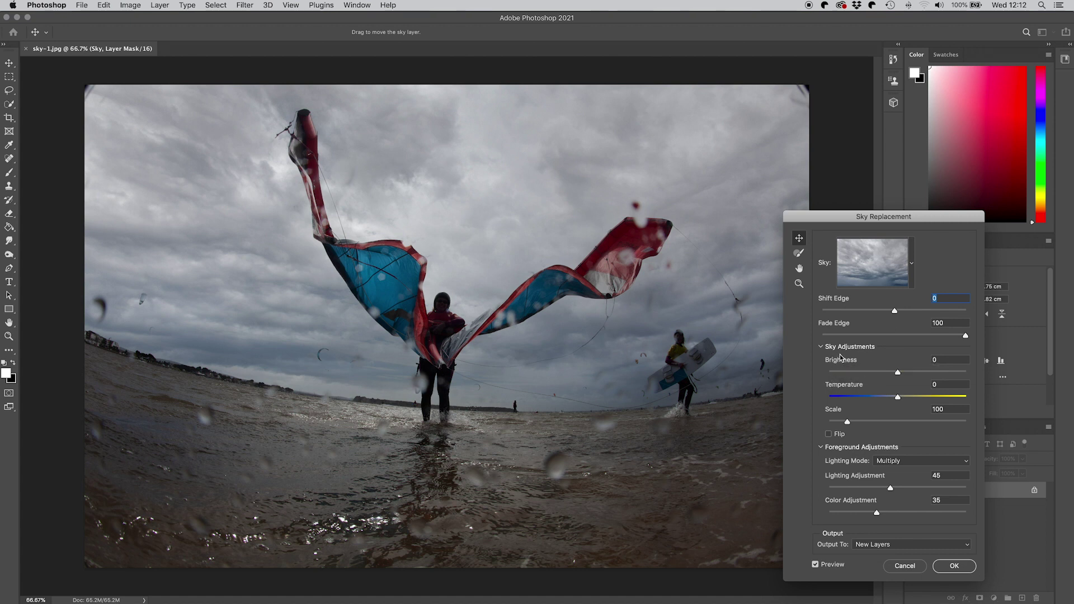
pyautogui.click(912, 264)
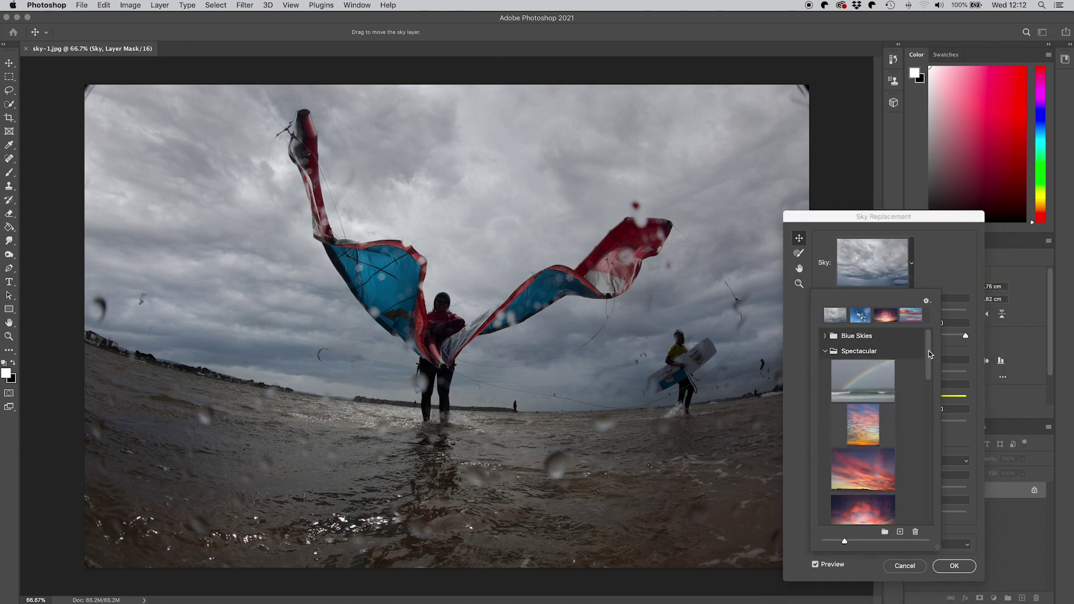
pyautogui.scroll(-2, 933, 370)
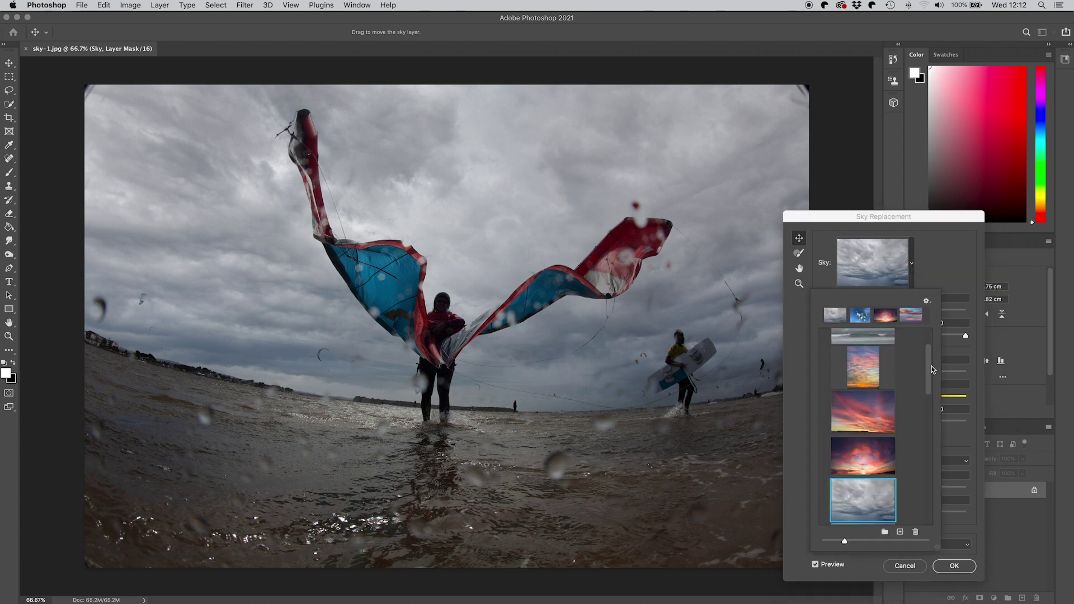
pyautogui.click(856, 414)
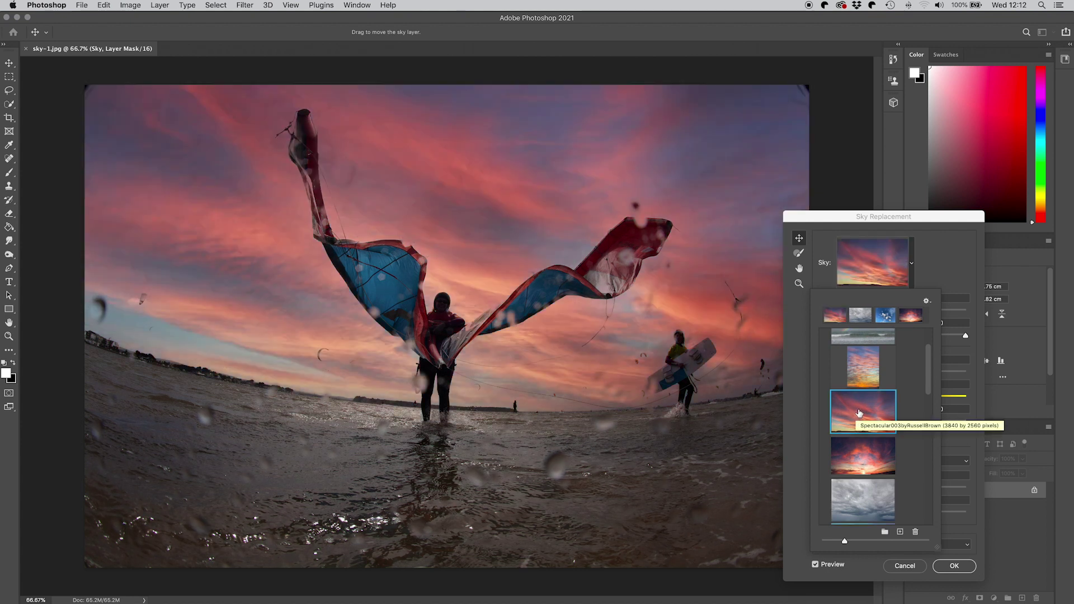
# Switch the preview to the deeper red sunset preset and close the sky preset list
pyautogui.click(860, 457)
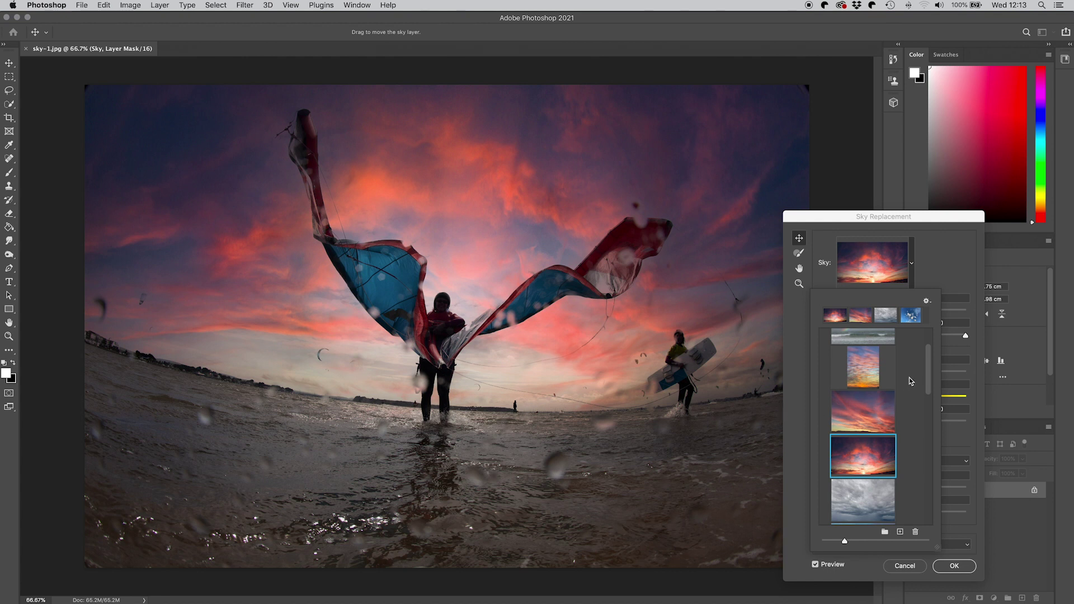
pyautogui.scroll(-10, 928, 368)
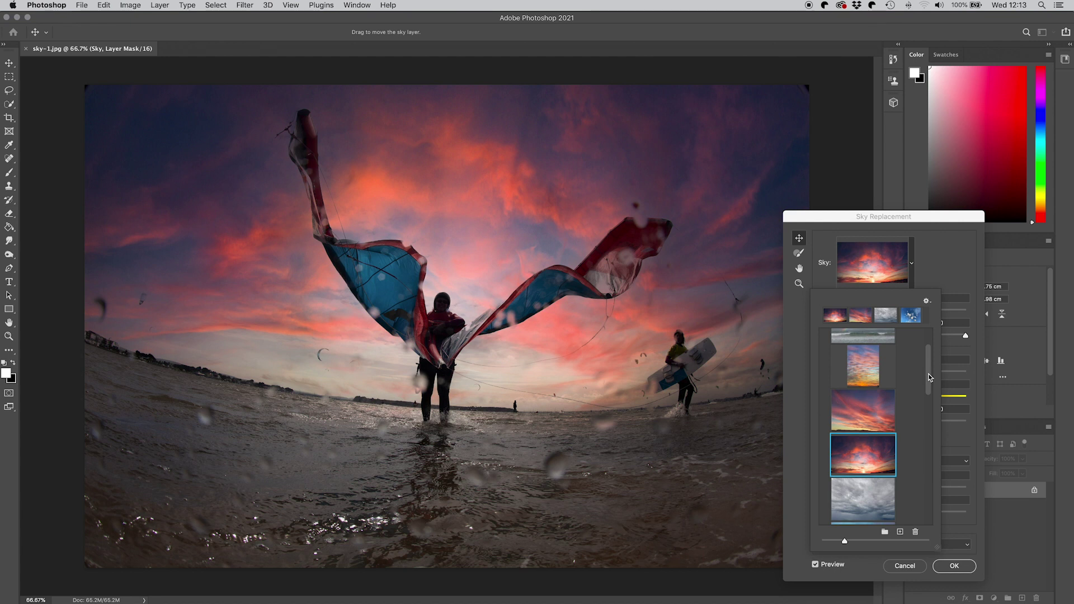
pyautogui.click(961, 569)
# Apply the sunset sky, check its edges around the kite at 100%, then close sky-1.jpg
pyautogui.click(961, 570)
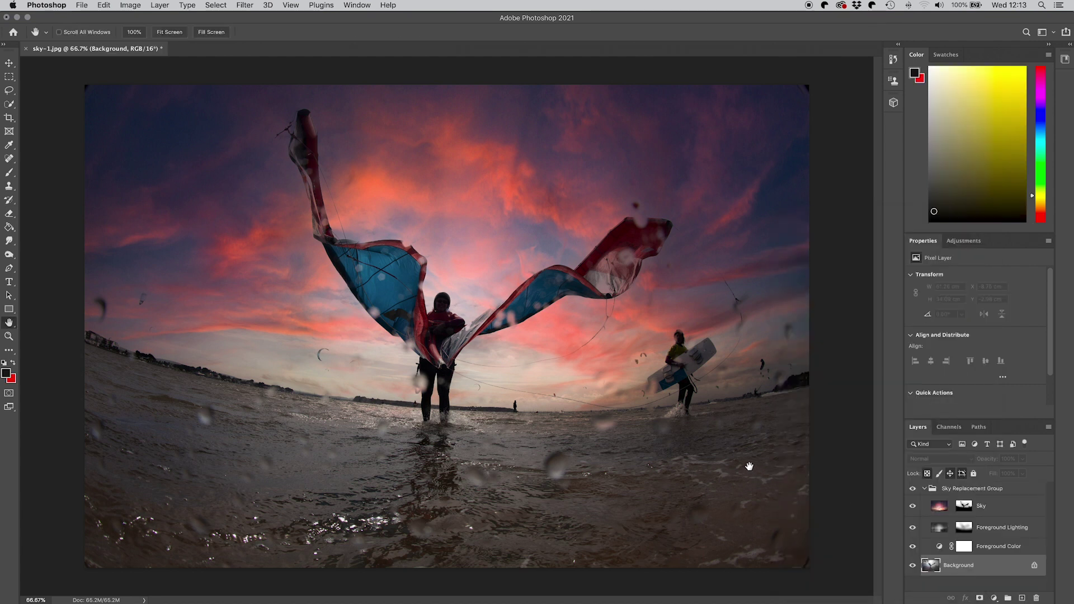
pyautogui.click(9, 336)
pyautogui.doubleClick(9, 336)
pyautogui.click(9, 323)
pyautogui.moveTo(190, 272); pyautogui.dragTo(83, 260)
pyautogui.moveTo(497, 291); pyautogui.dragTo(367, 324)
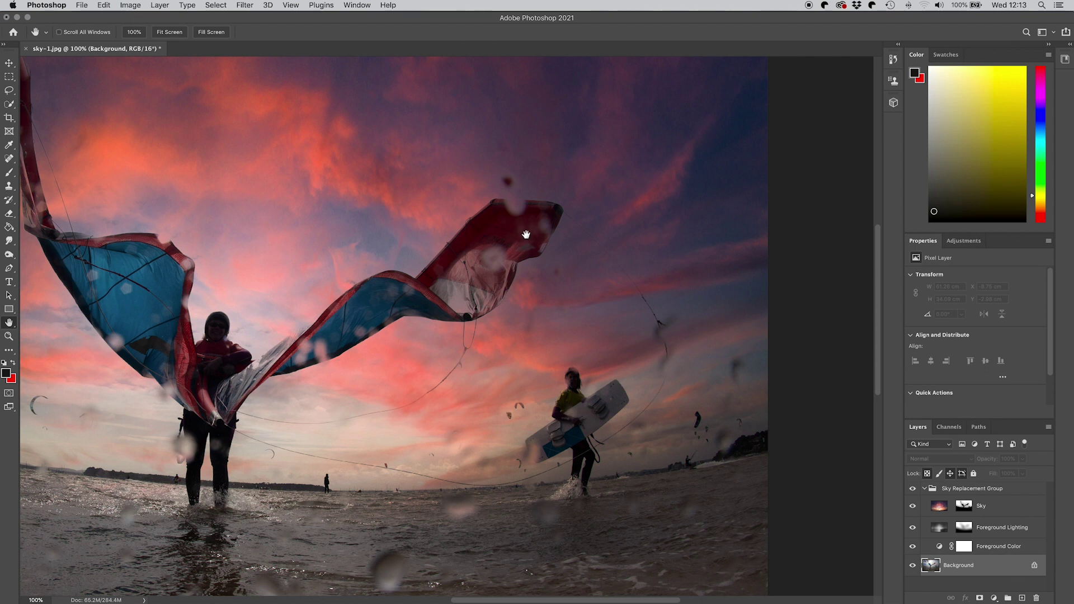
pyautogui.moveTo(376, 307); pyautogui.dragTo(578, 307)
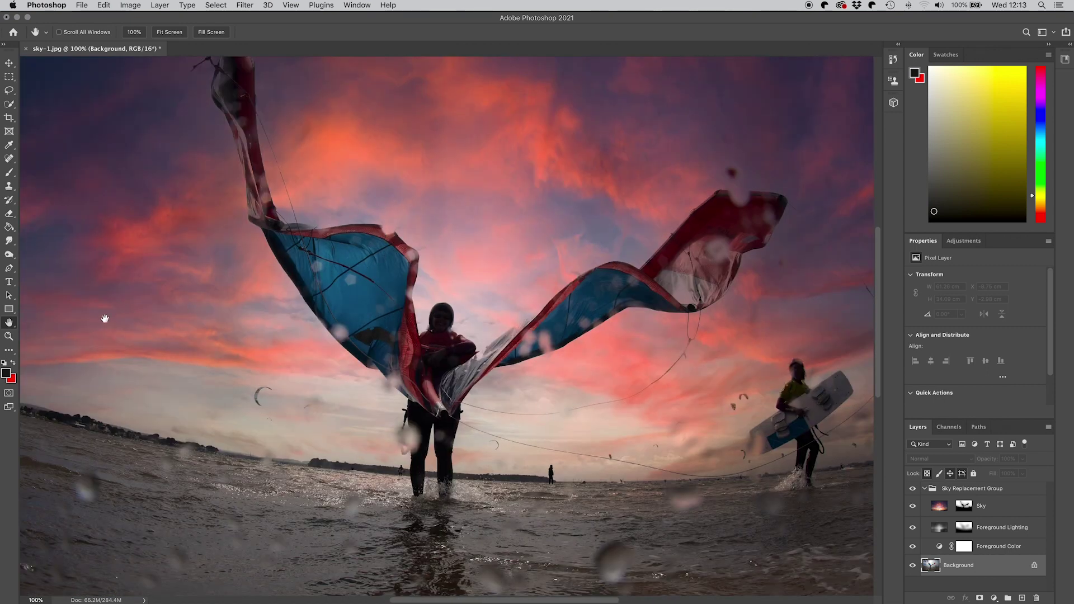
pyautogui.doubleClick(11, 325)
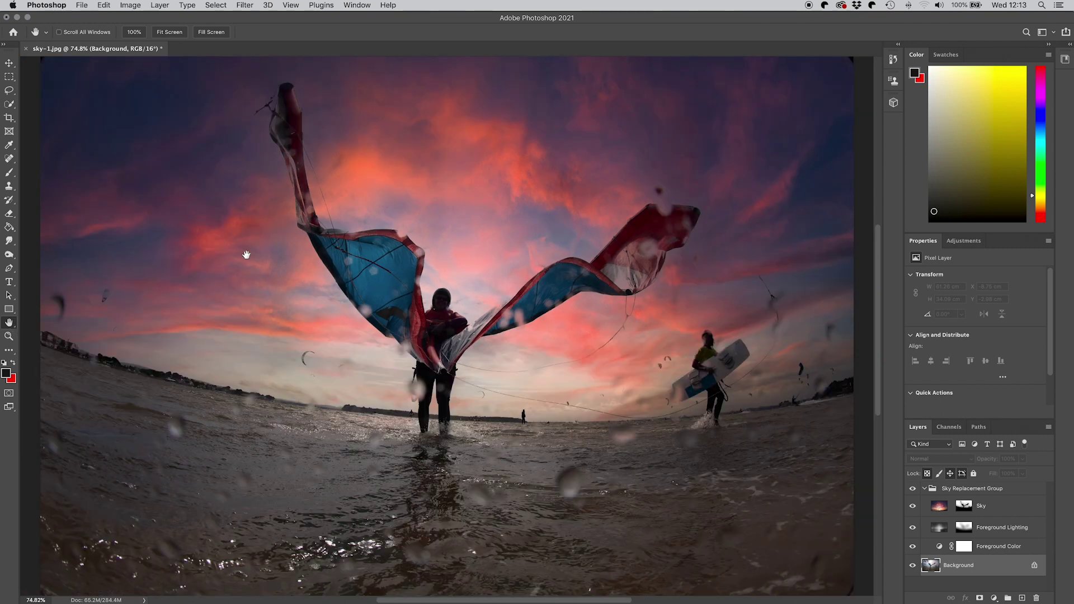
pyautogui.click(26, 49)
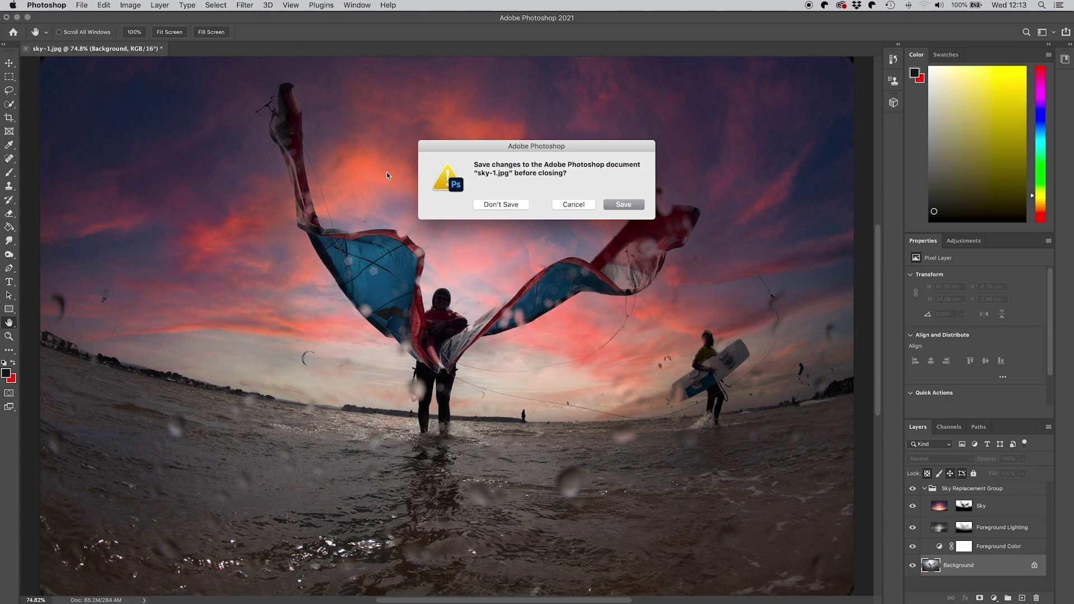
# Discard changes to the kitesurfer photo, leaving sky-9.jpg of houses under bare oaks on screen
pyautogui.click(518, 205)
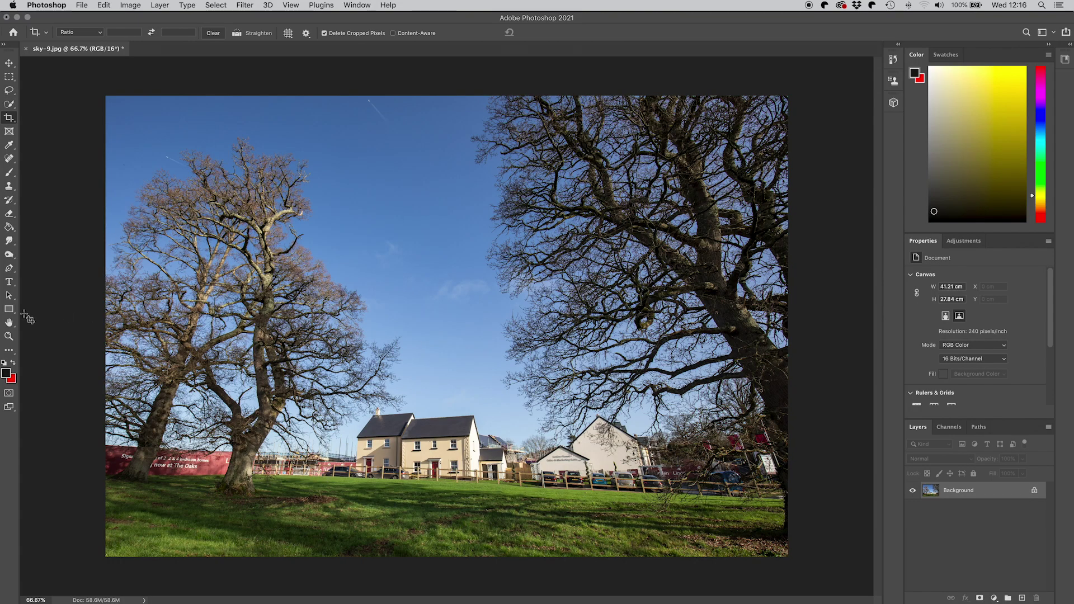
pyautogui.click(9, 323)
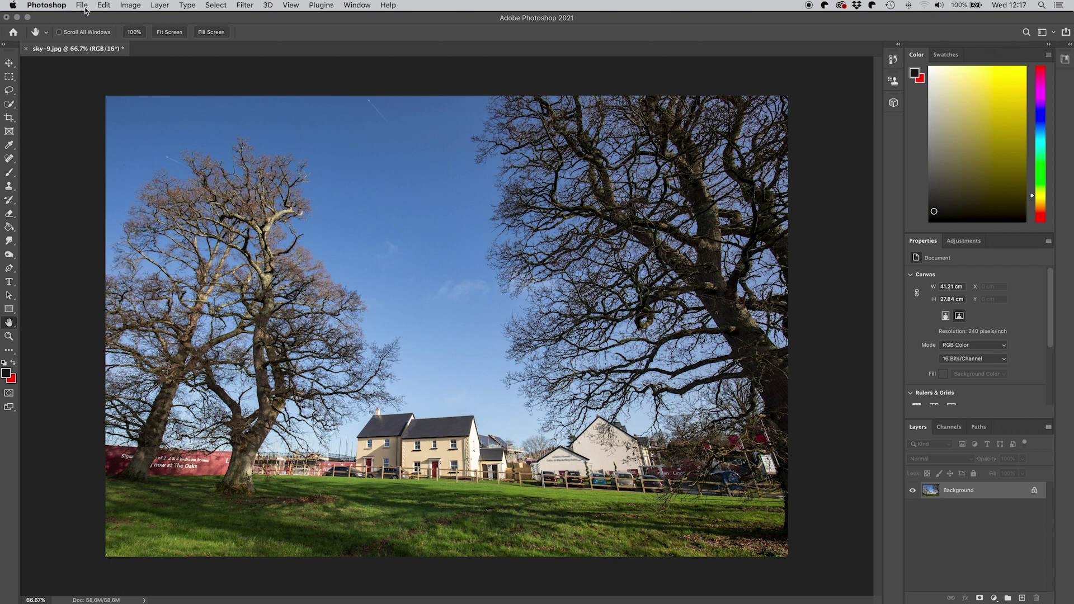
pyautogui.click(102, 5)
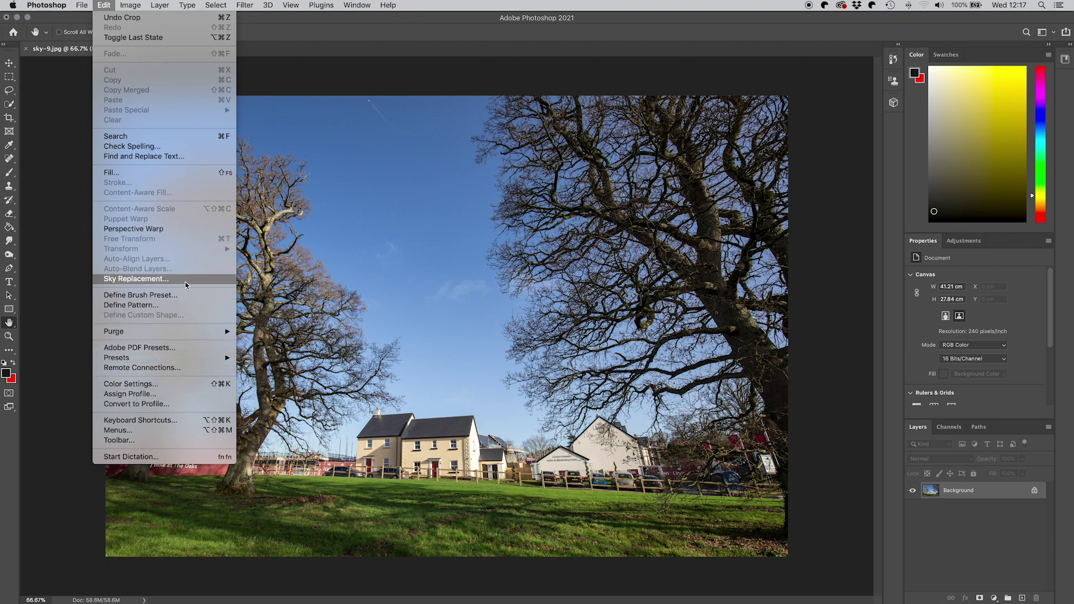
# Preview a pink sunset sky via Sky Replacement, zoom to 200% on the tree branches, then back out
pyautogui.click(136, 278)
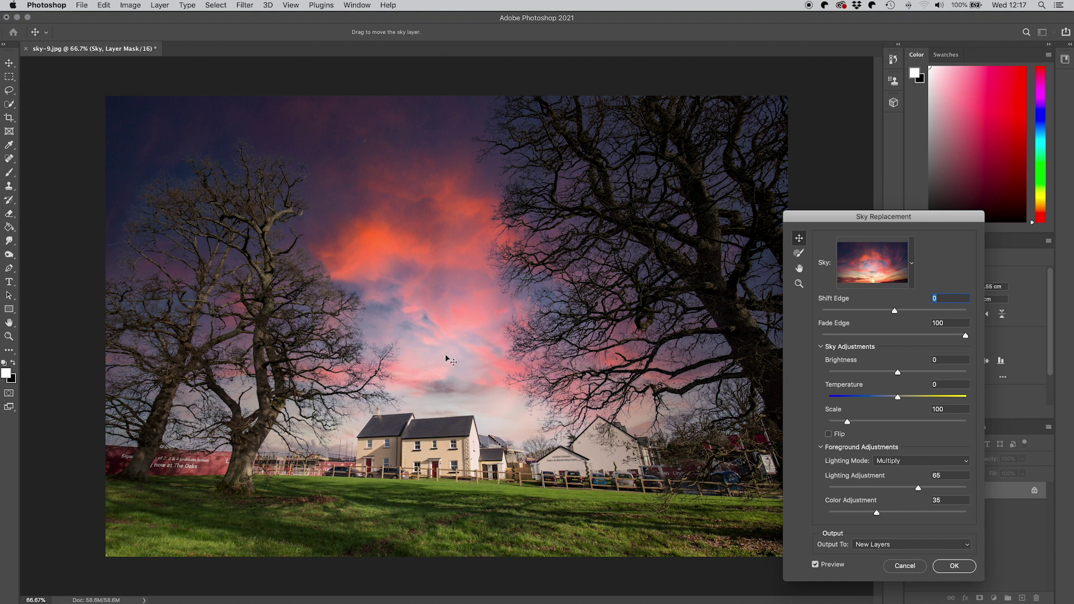
pyautogui.click(799, 284)
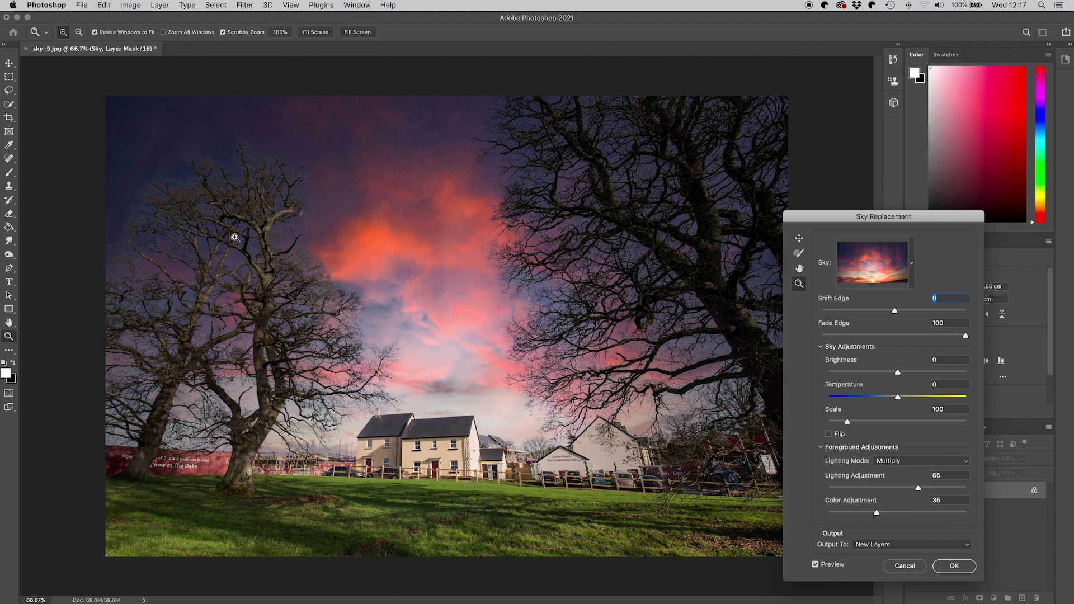
pyautogui.click(211, 212)
pyautogui.click(190, 185)
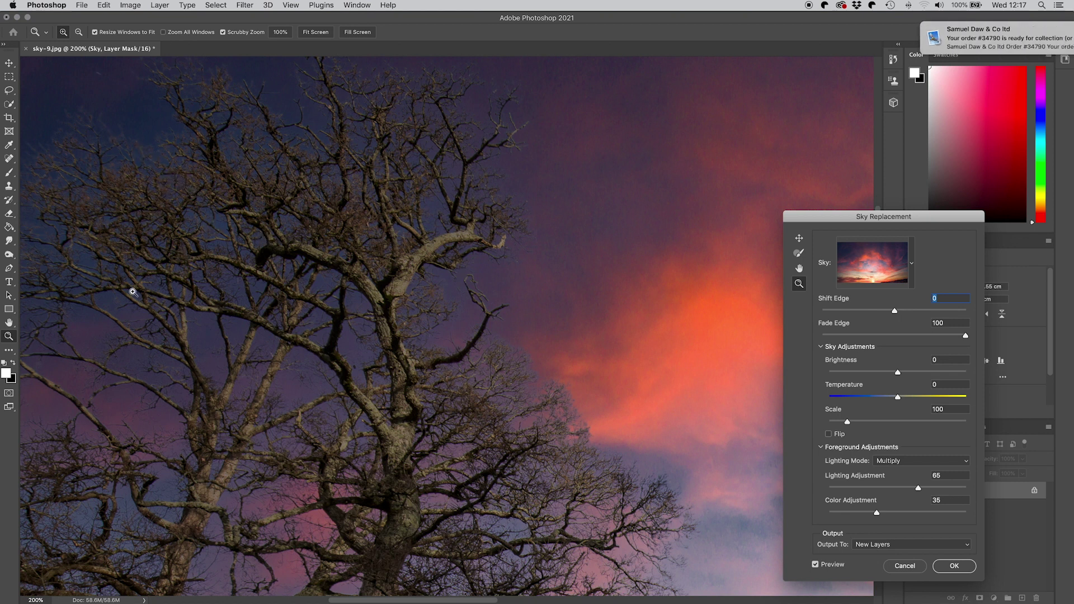
pyautogui.scroll(-5, 437, 258)
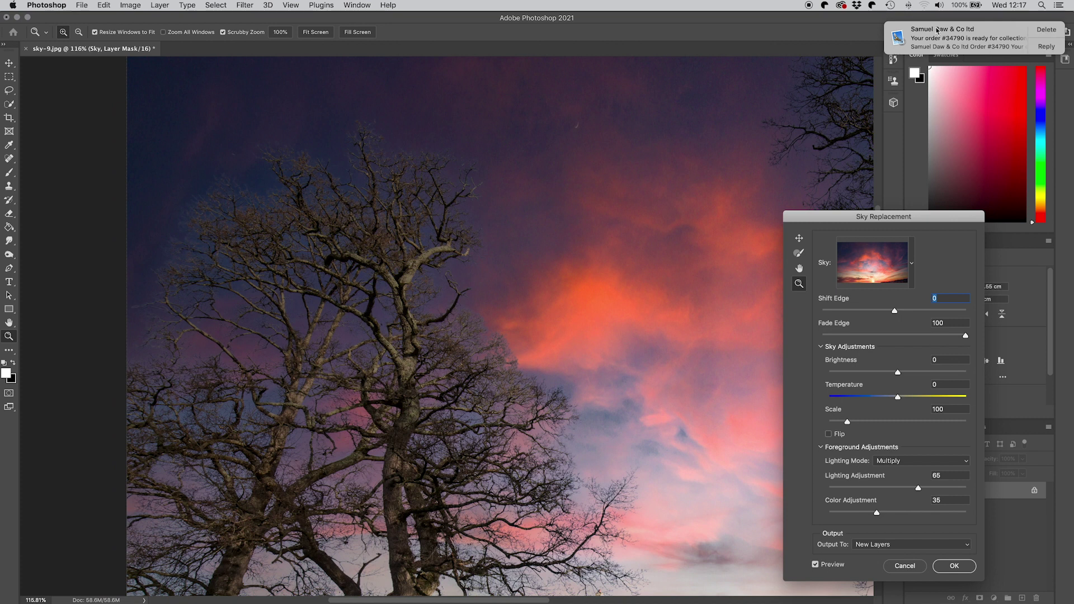
pyautogui.scroll(-4, 530, 314)
pyautogui.scroll(-2, 516, 315)
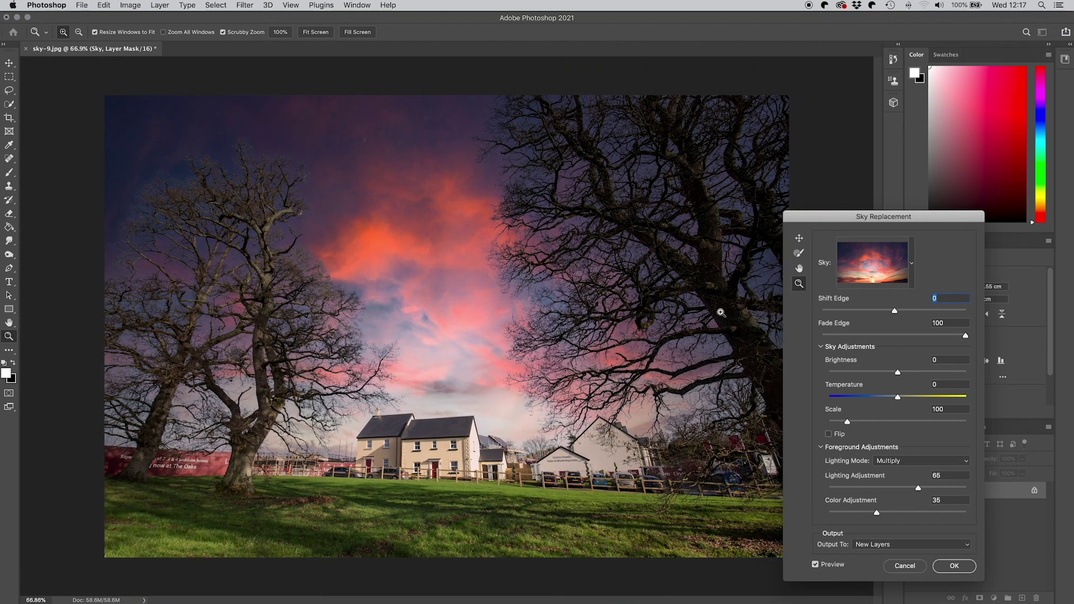
# Pick the wispy white-cloud preset from Blue Skies and apply it to sky-9.jpg
pyautogui.click(913, 263)
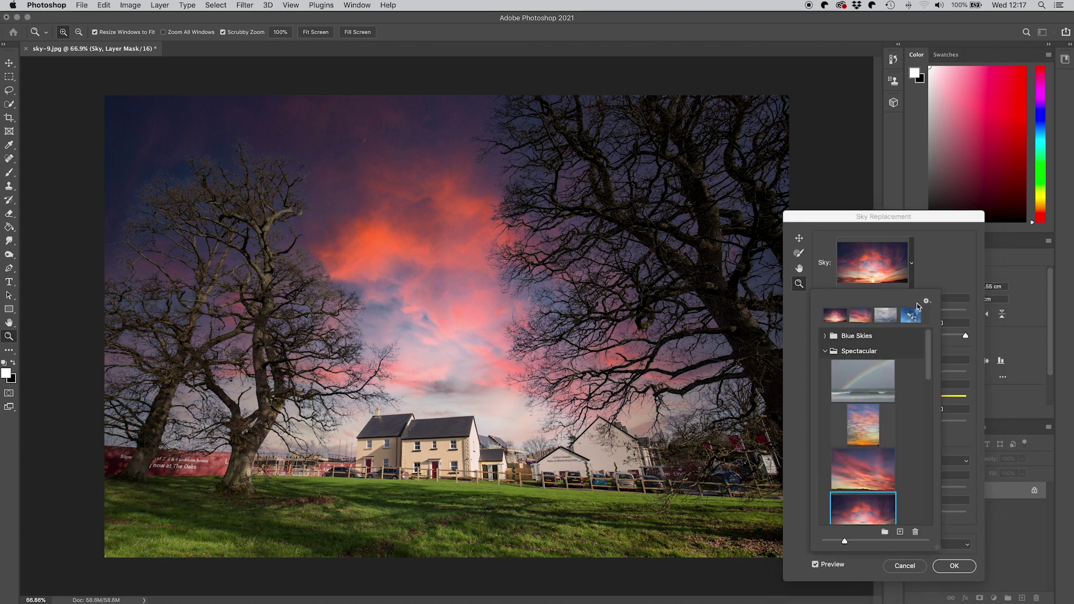
pyautogui.click(826, 335)
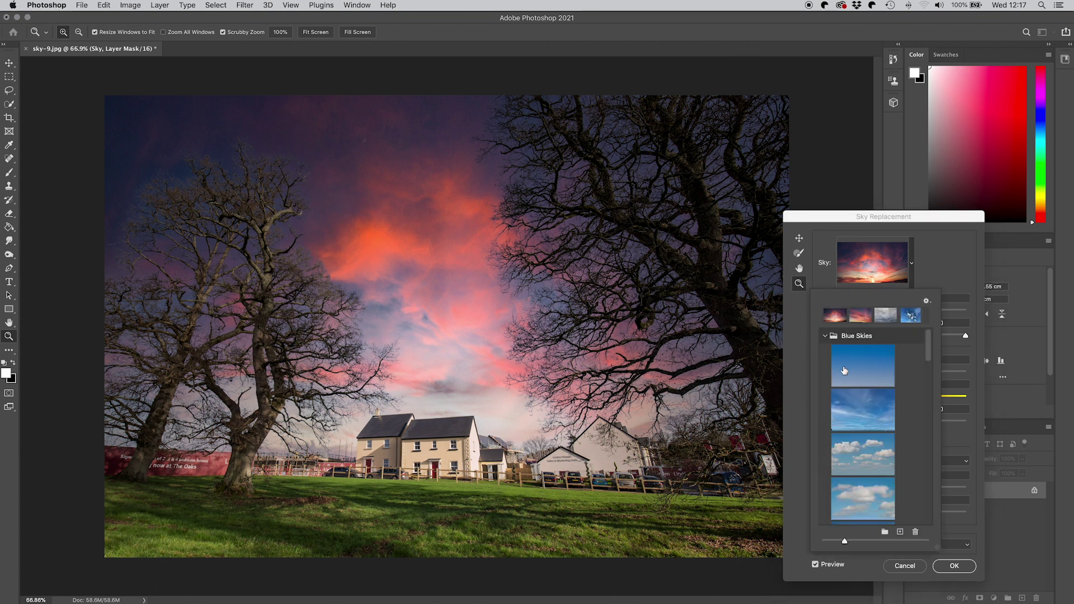
pyautogui.scroll(-5, 867, 411)
pyautogui.scroll(5, 868, 413)
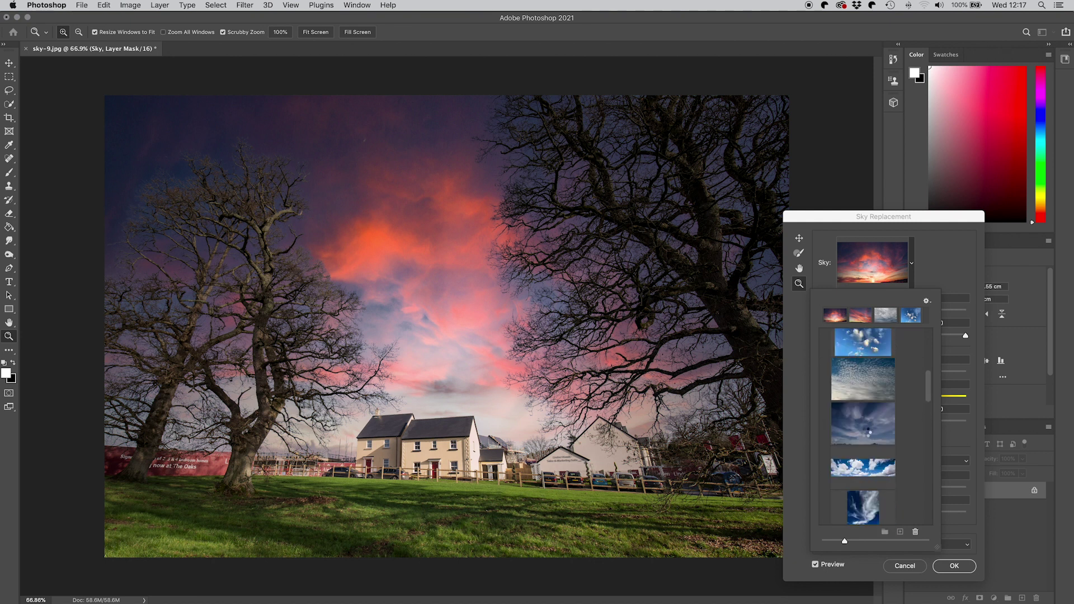
pyautogui.click(868, 433)
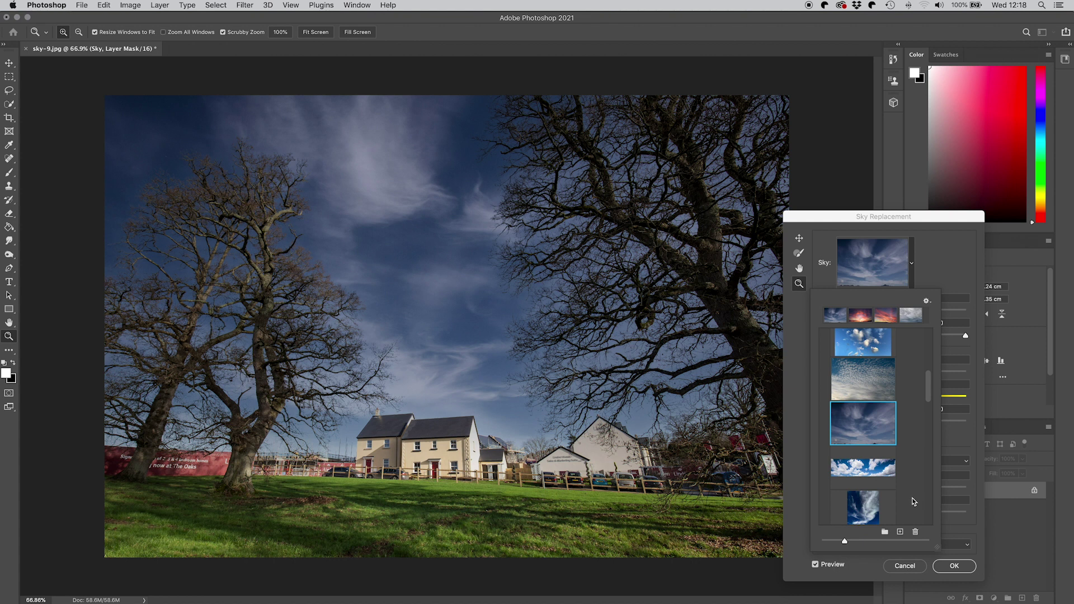
pyautogui.click(953, 565)
pyautogui.click(954, 565)
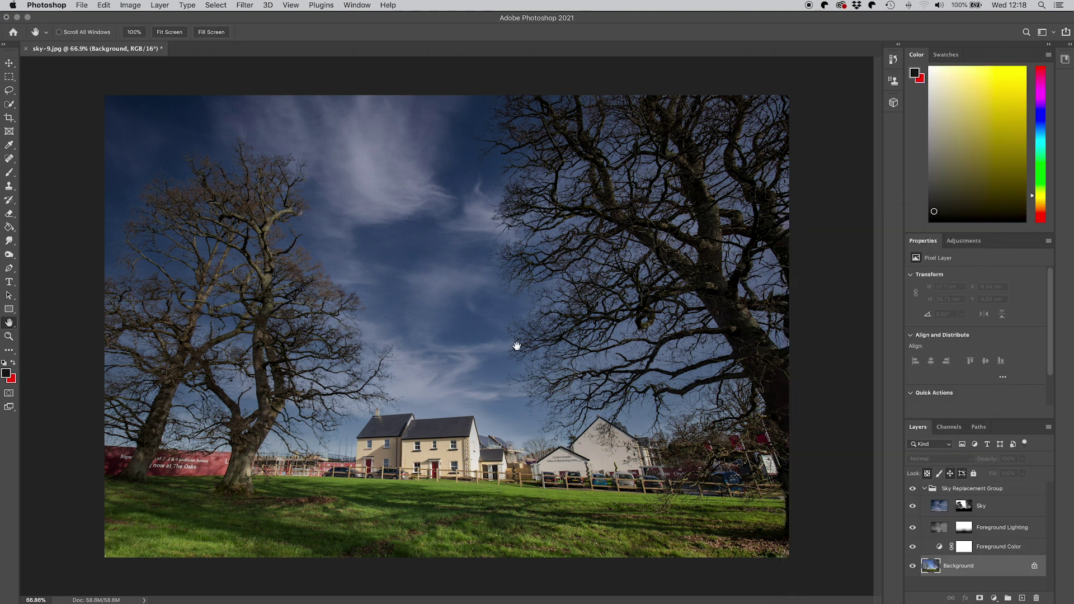
# Inspect the new sky at 100%, fit the image to the window, and close sky-9.jpg
pyautogui.click(9, 337)
pyautogui.click(255, 175)
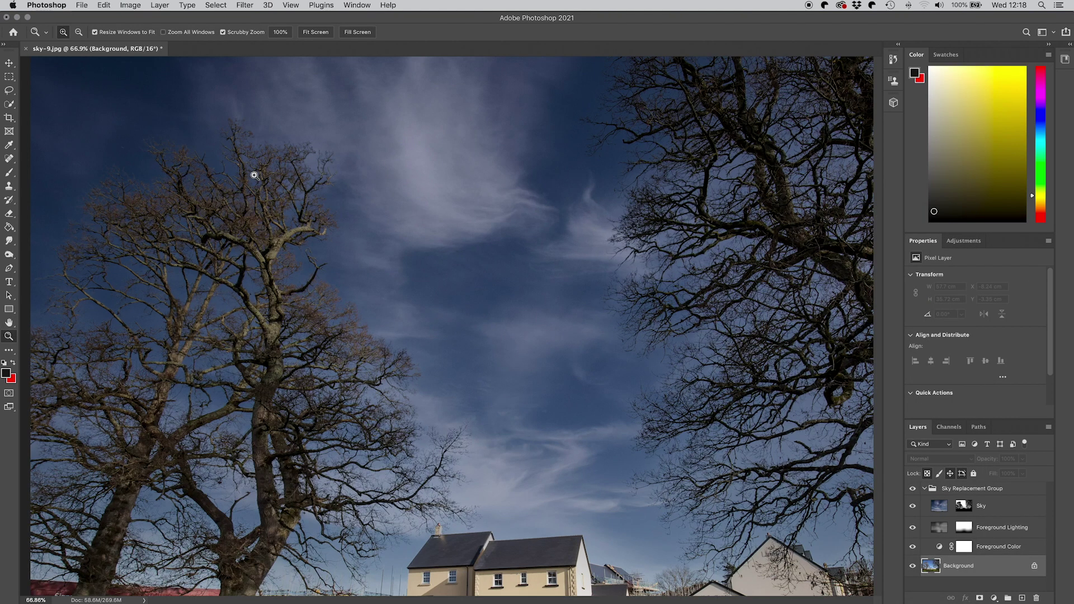
pyautogui.doubleClick(9, 323)
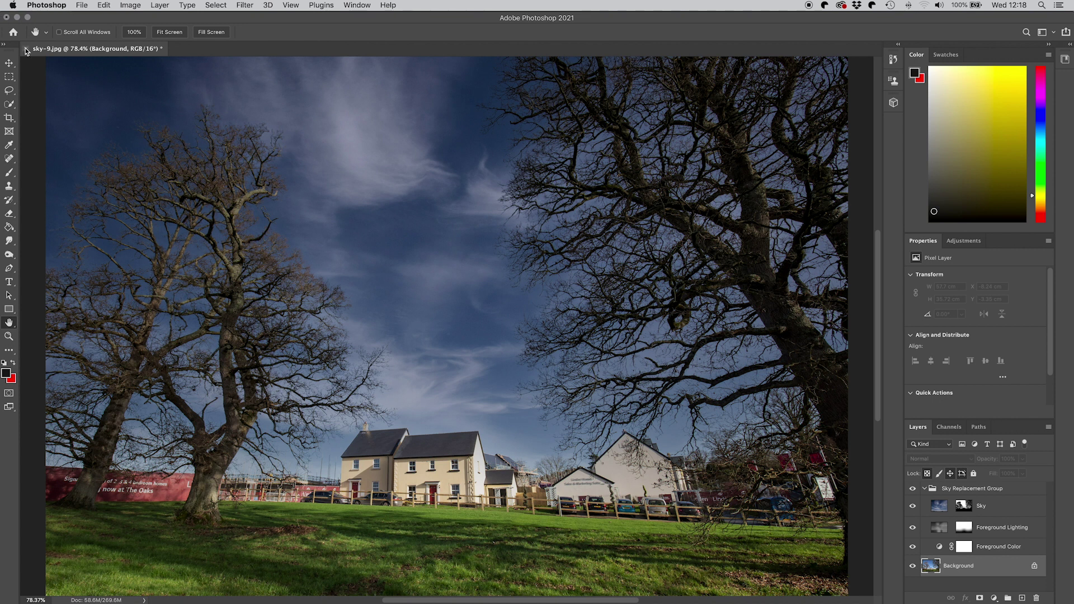
pyautogui.click(26, 49)
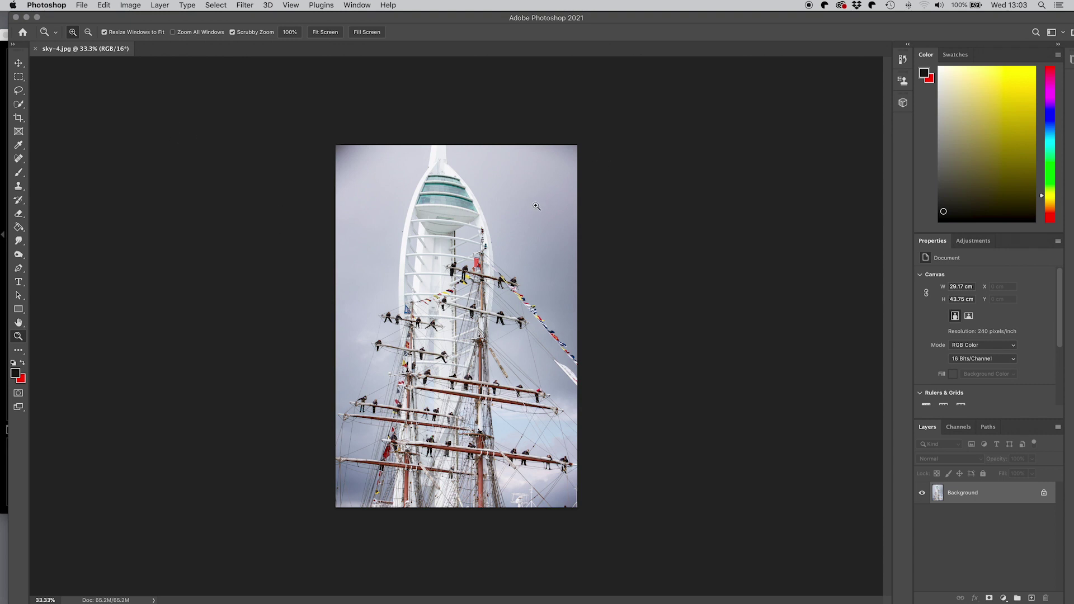
# Apply the golden sunlit cloud sky to sky-4.jpg with Sky Replacement, then zoom to 50%
pyautogui.click(82, 6)
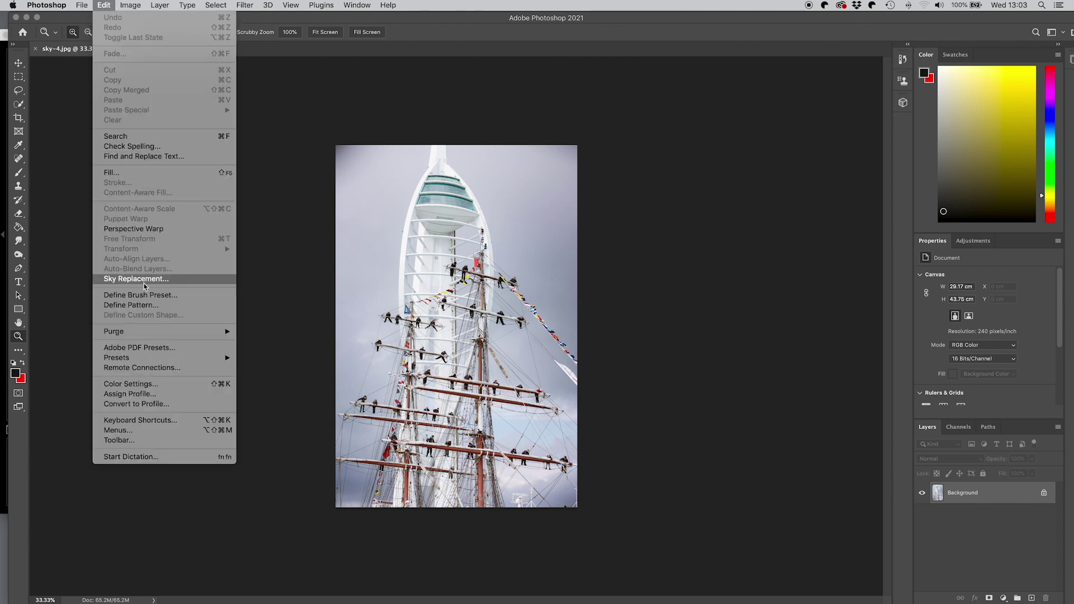
pyautogui.click(144, 279)
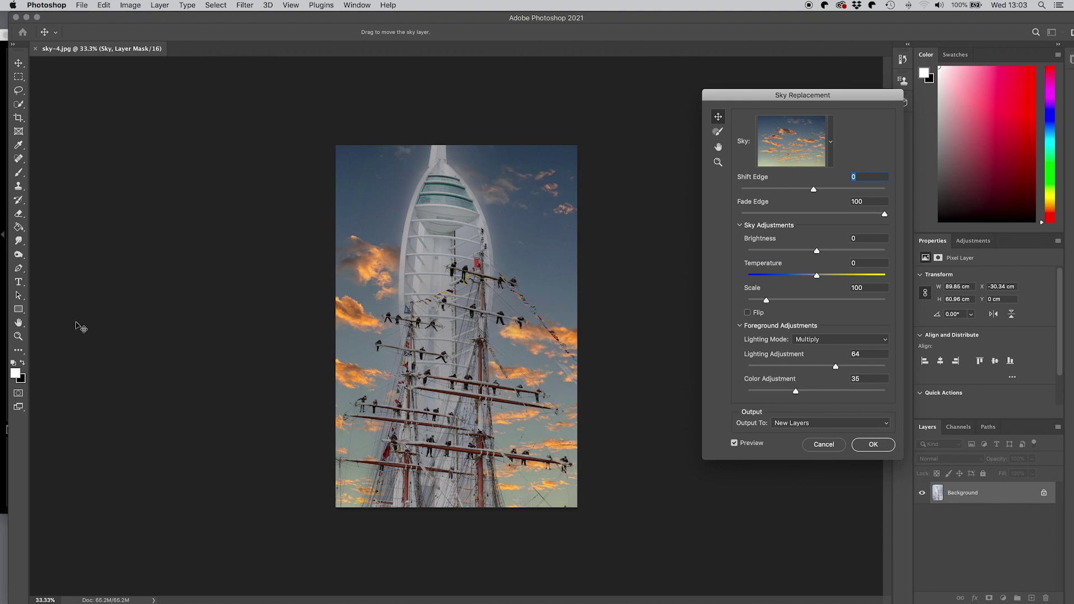
pyautogui.click(873, 445)
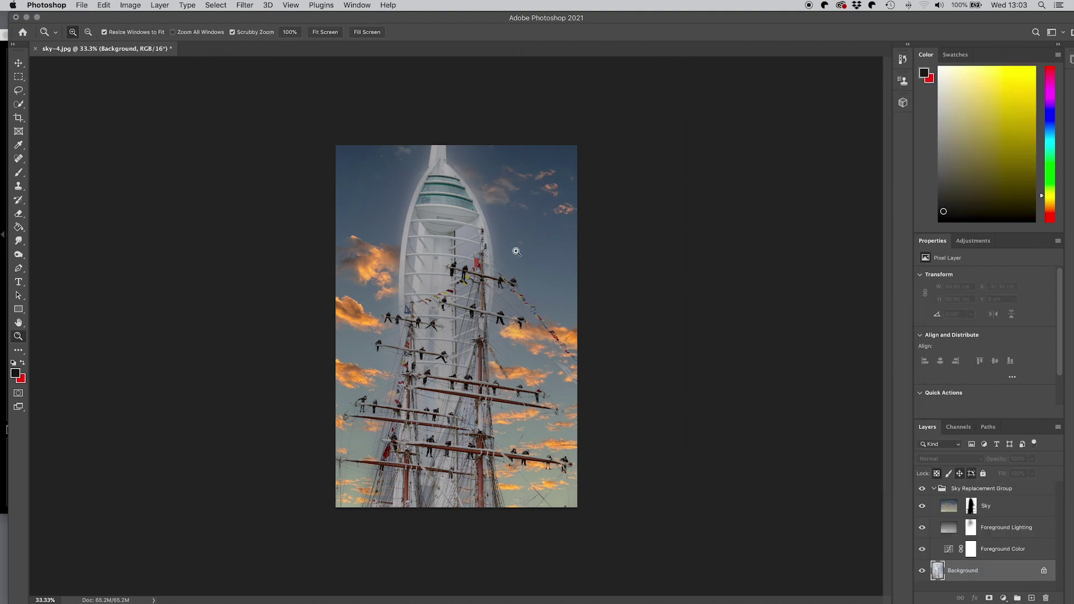
pyautogui.click(340, 254)
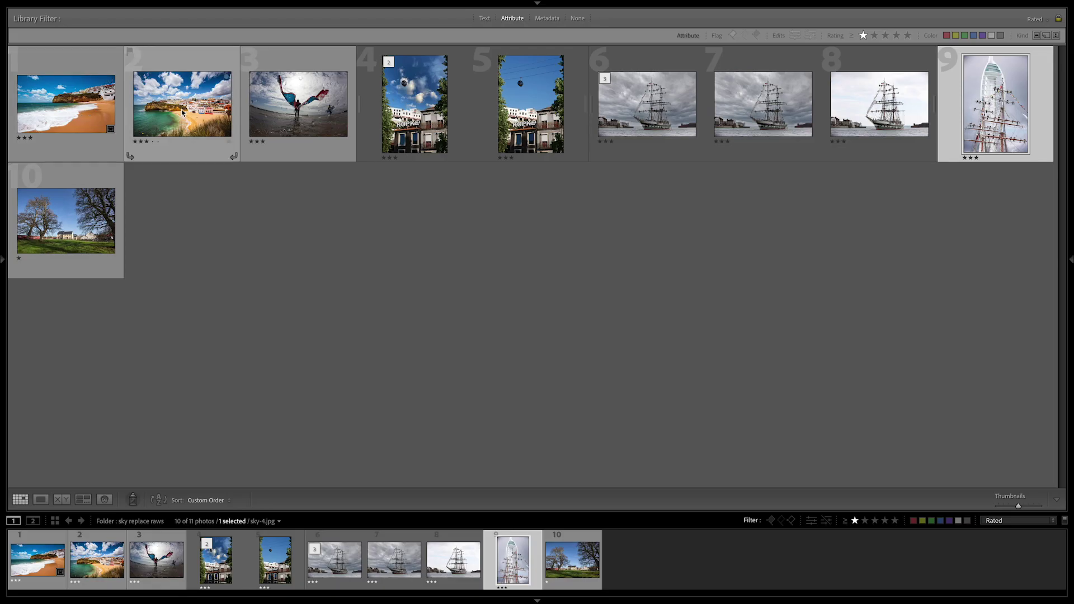
# Open photo 2 in Loupe view and flip between the beach and town shots, ending on sky-7.jpg
pyautogui.doubleClick(181, 109)
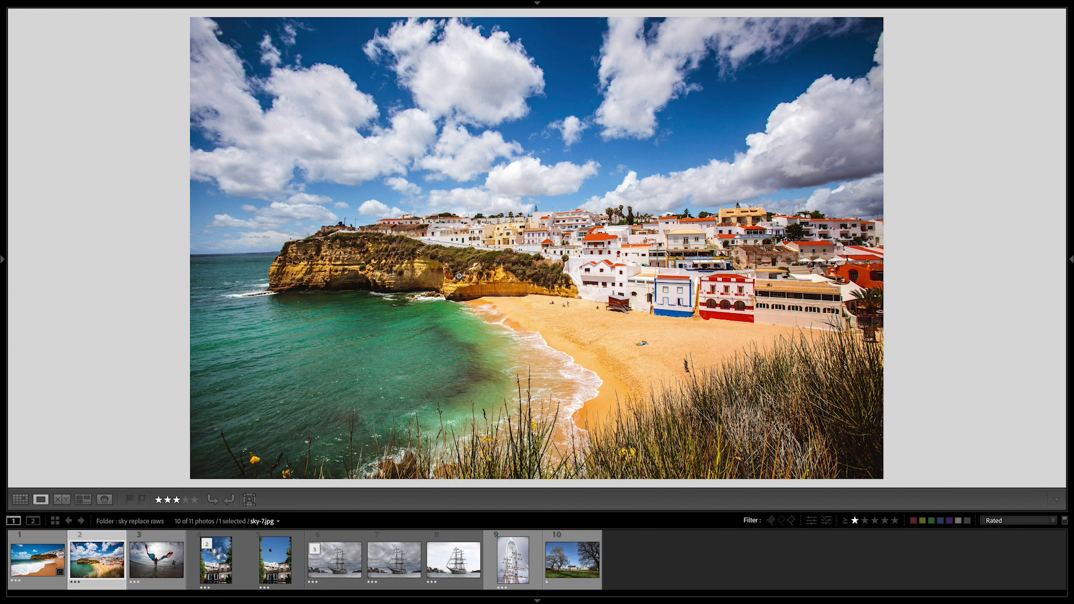
pyautogui.press('Left')
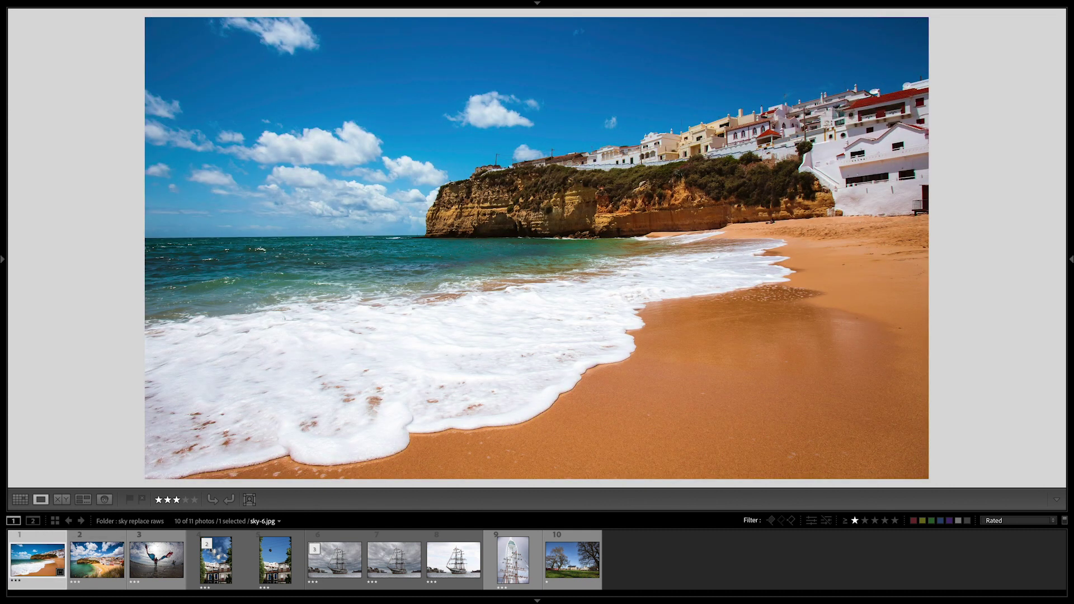
pyautogui.click(103, 565)
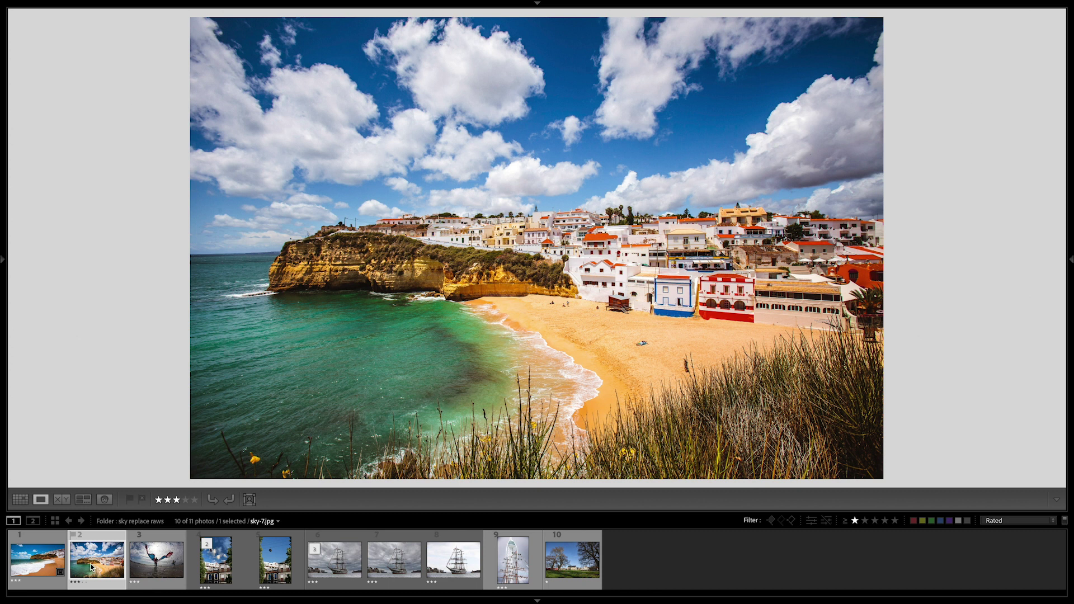
pyautogui.click(46, 565)
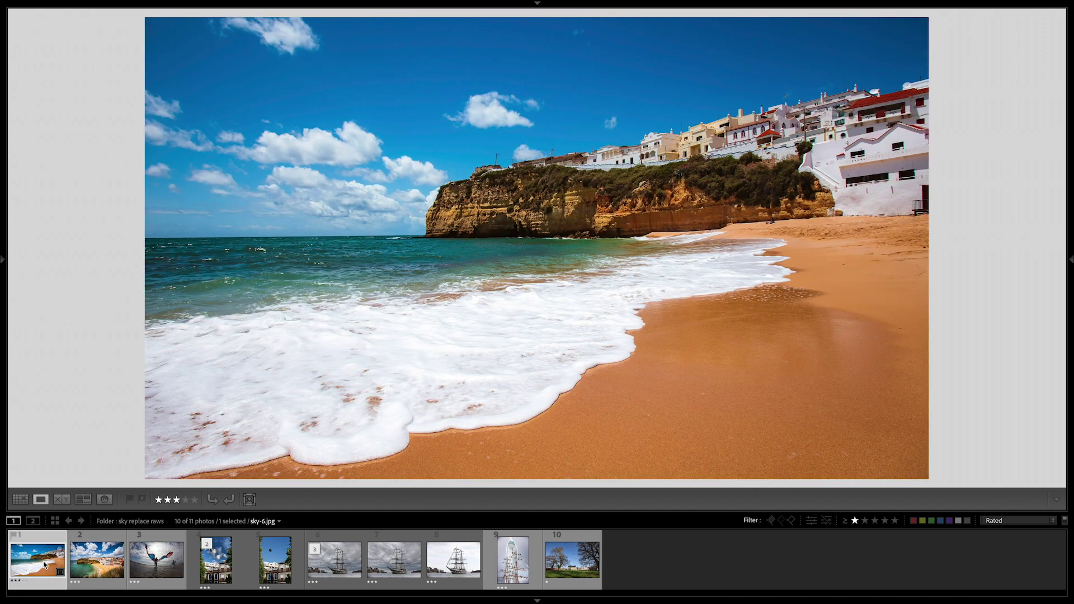
pyautogui.click(83, 561)
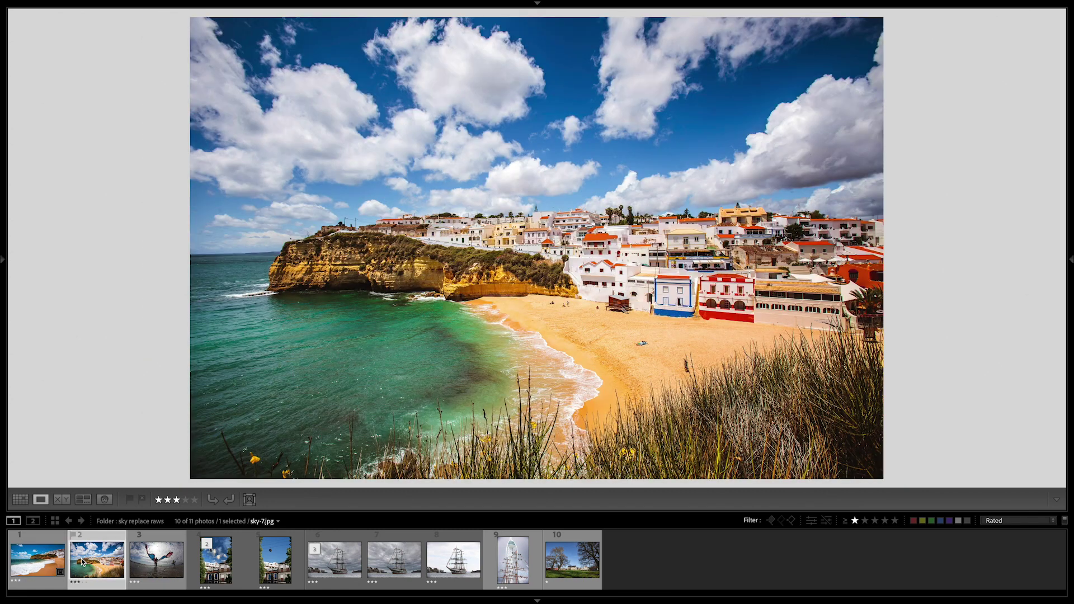
# Crop the town photo down to its cloudy sky strip, trimming both the left and right edges
pyautogui.press('d')
pyautogui.press('r')
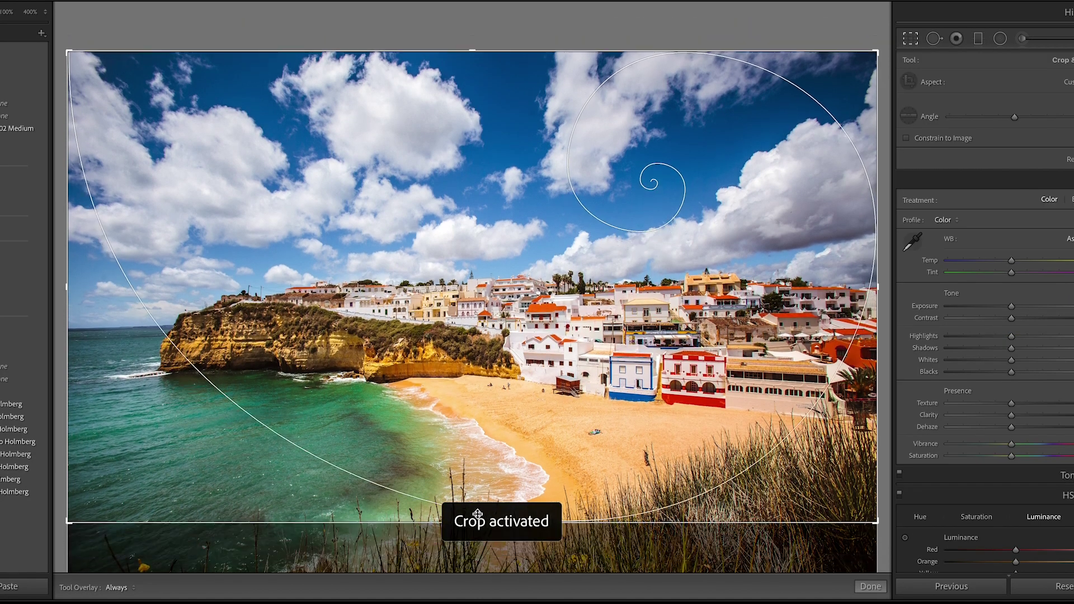
pyautogui.moveTo(477, 513); pyautogui.dragTo(375, 322)
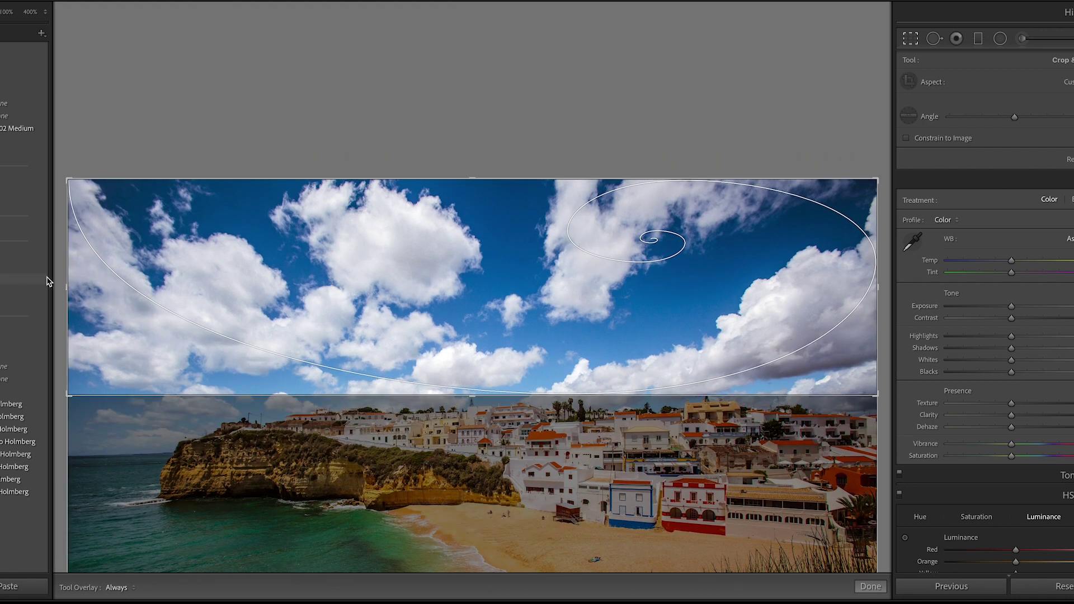
pyautogui.moveTo(66, 280); pyautogui.dragTo(83, 280)
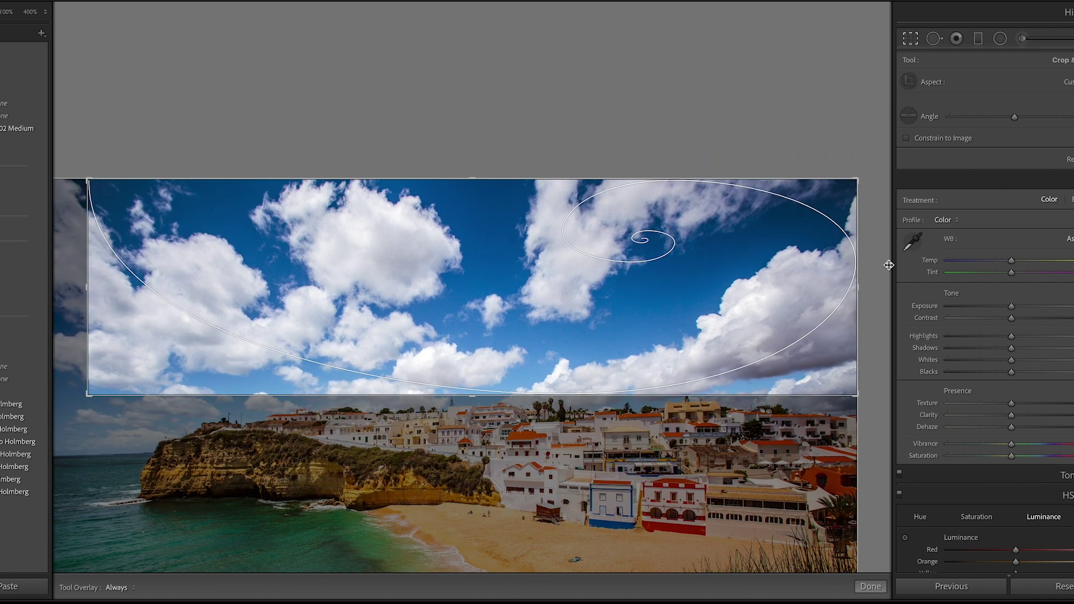
pyautogui.moveTo(861, 274); pyautogui.dragTo(836, 273)
pyautogui.press('d')
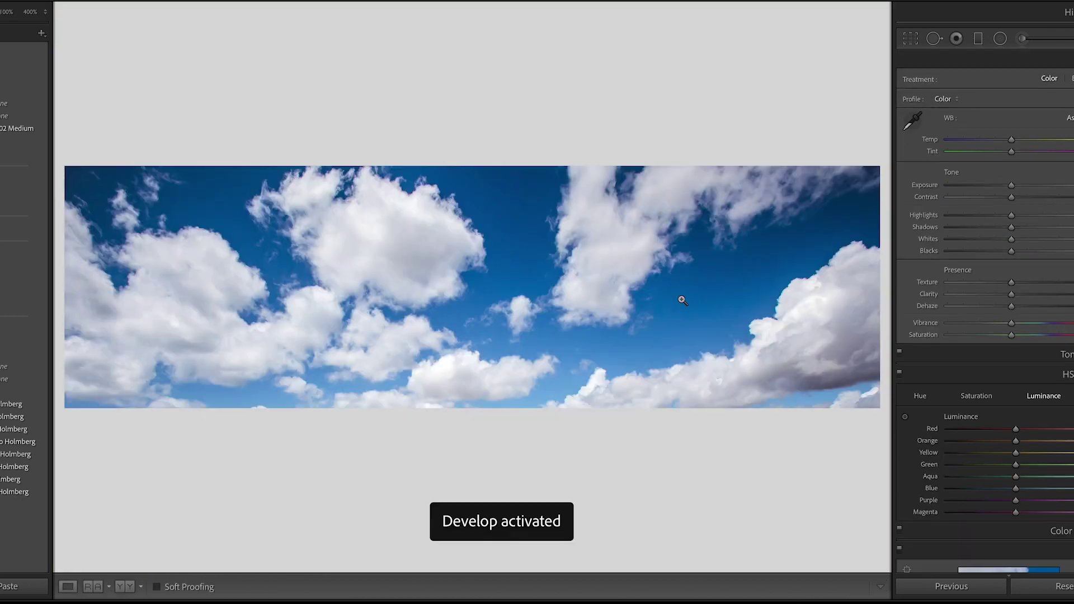
# Export the cropped sky strip as a JPEG with custom file name skyreplaceRR
pyautogui.rightClick(564, 285)
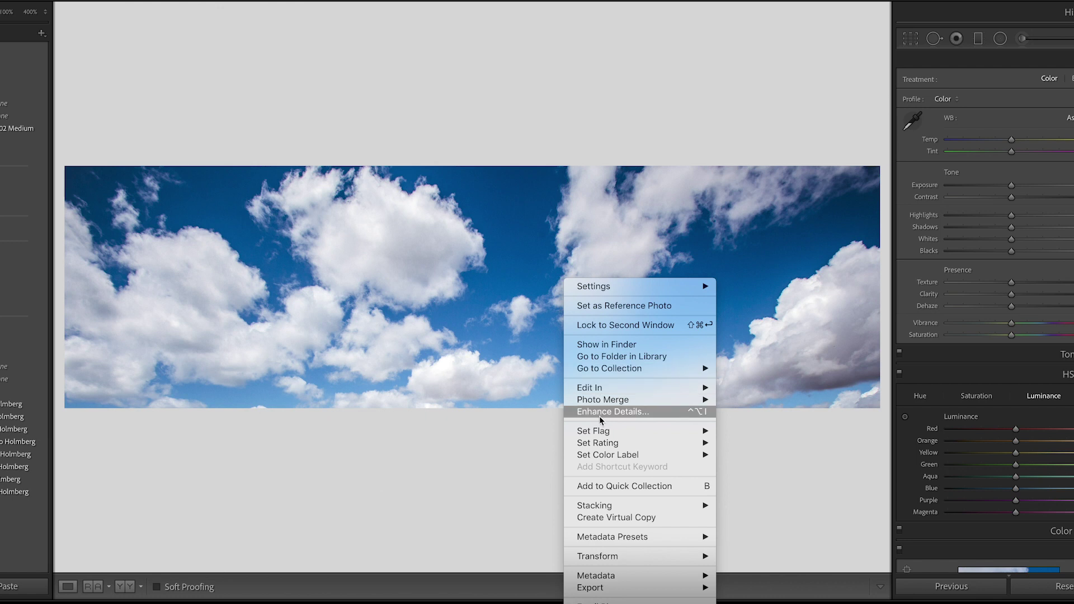
pyautogui.moveTo(703, 591)
pyautogui.click(752, 588)
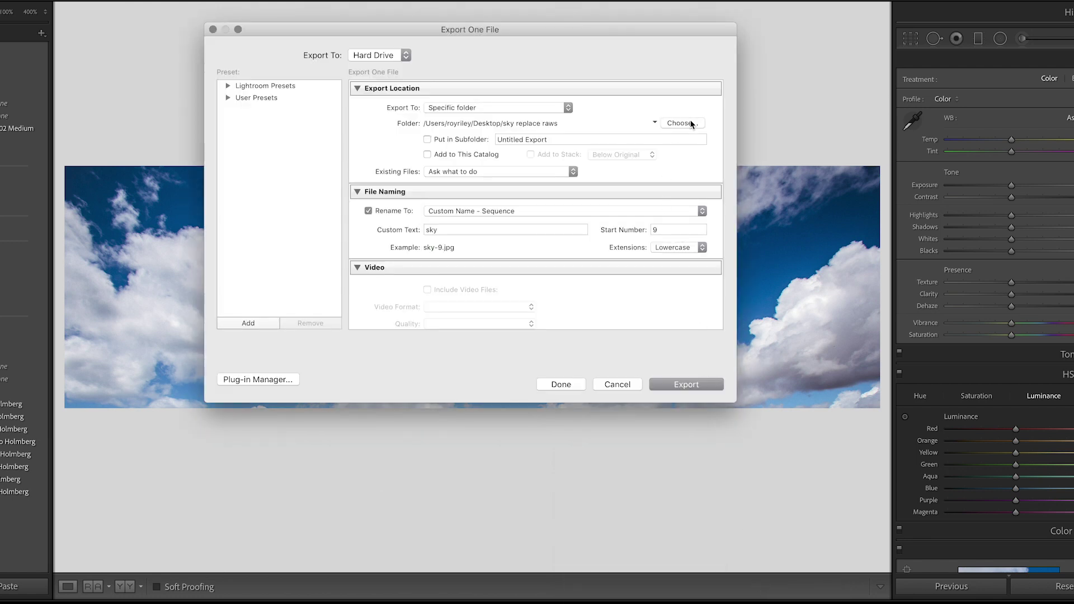
pyautogui.click(473, 231)
pyautogui.click(471, 230)
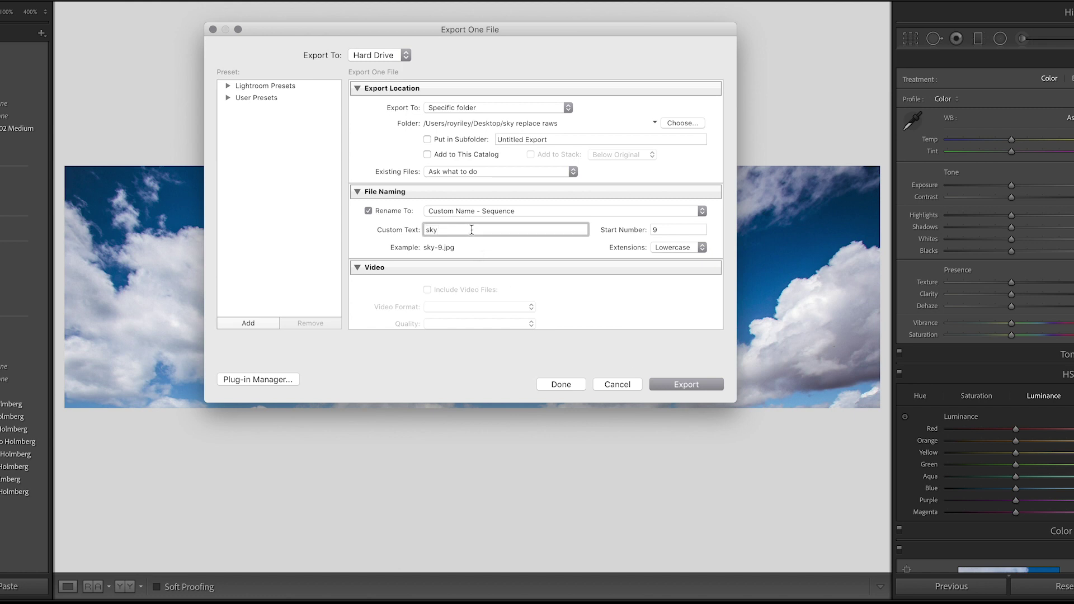
pyautogui.write('replaceRR')
pyautogui.click(695, 385)
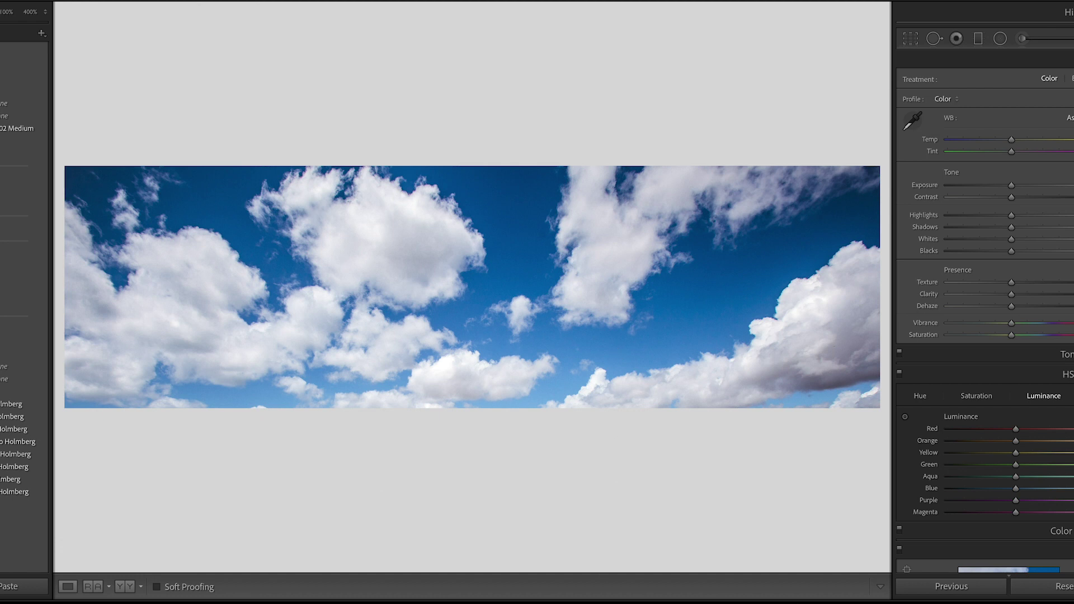
# Move to the beach shore photo and send it to Photoshop 2021 via Edit In
pyautogui.press('Right')
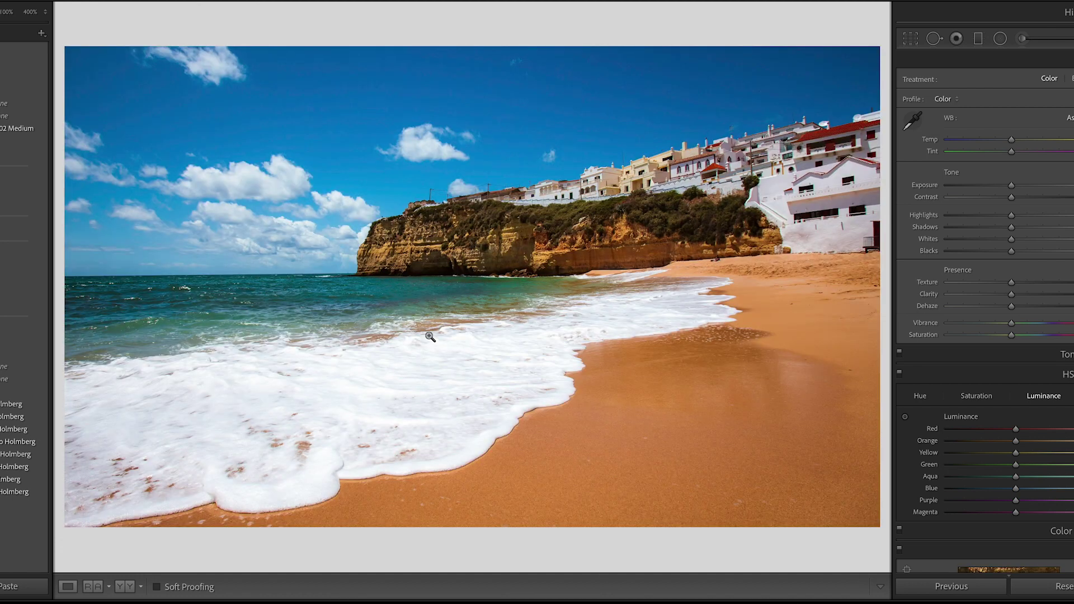
pyautogui.rightClick(478, 276)
pyautogui.moveTo(525, 380)
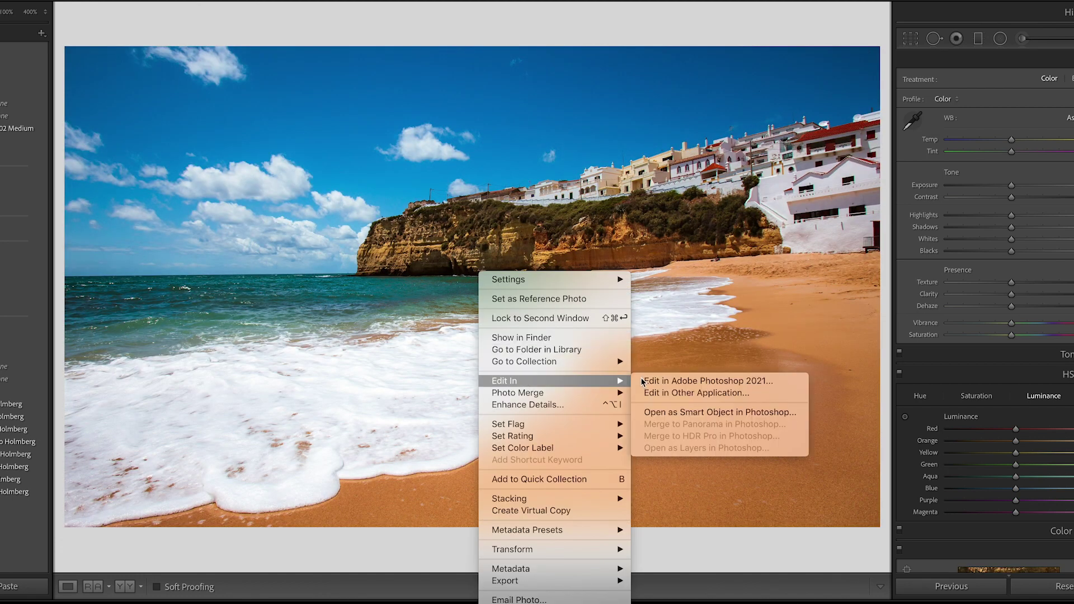
pyautogui.click(678, 383)
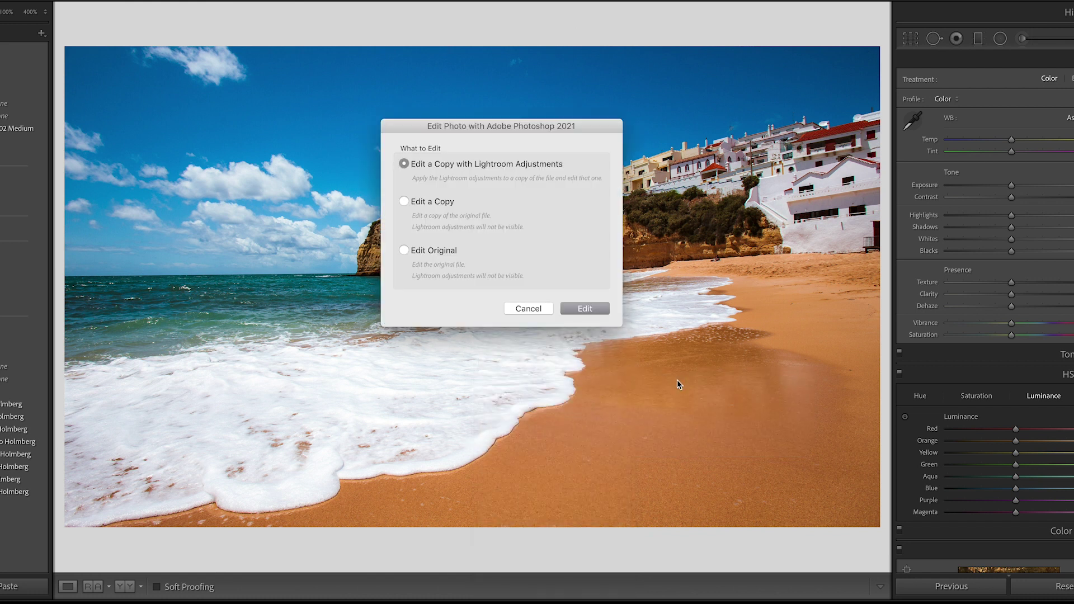
# Edit a copy with Lightroom adjustments, maximize Photoshop, and launch Sky Replacement on sky-6.jpg
pyautogui.click(585, 308)
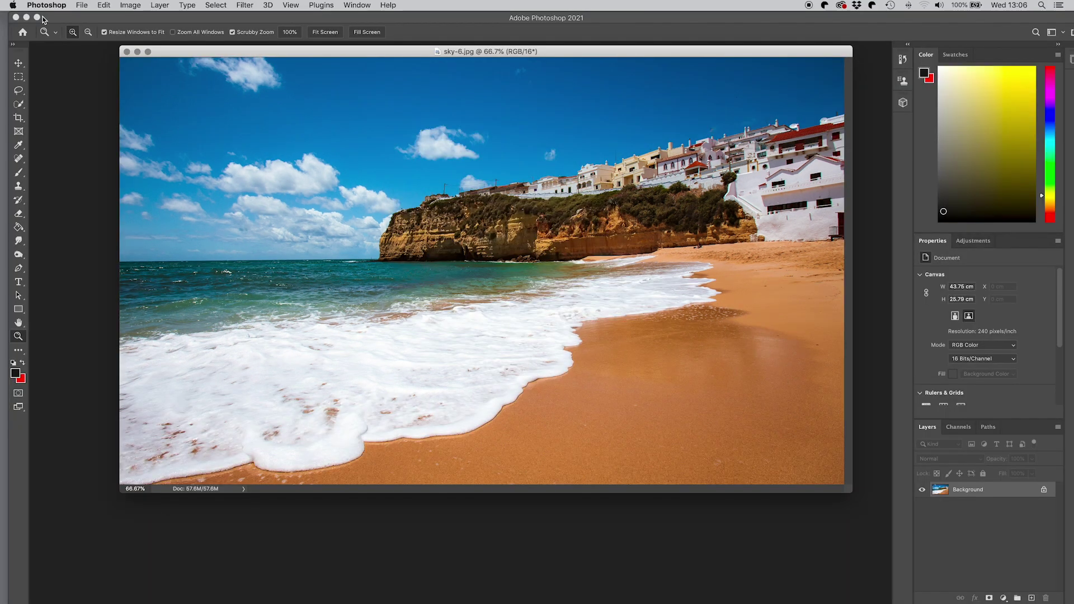
pyautogui.click(38, 17)
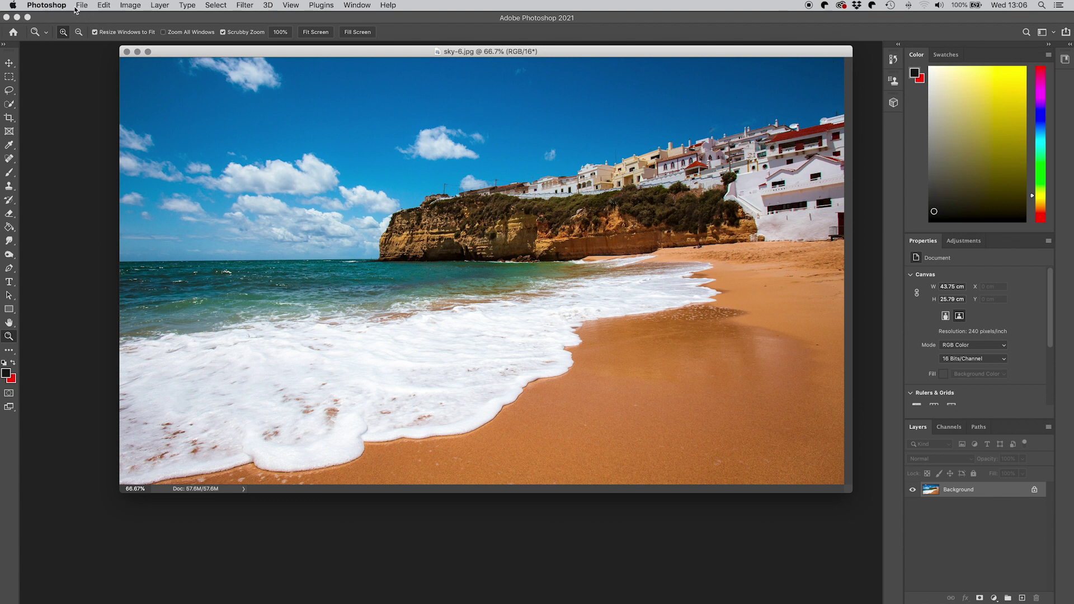
pyautogui.click(82, 5)
pyautogui.moveTo(103, 5)
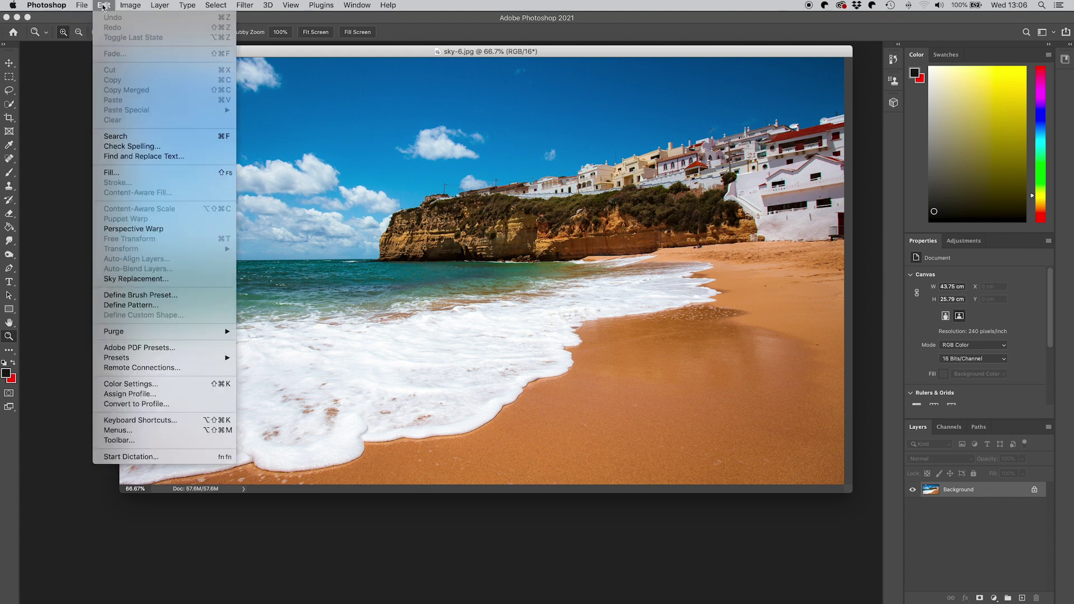
pyautogui.click(129, 279)
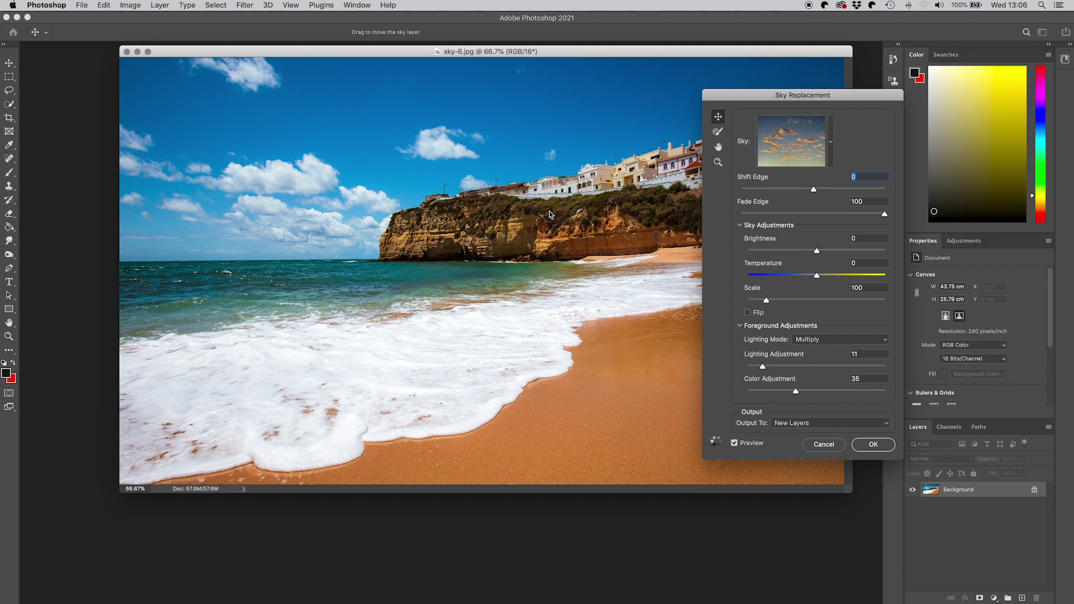
# Add skyreplaceRR-9.jpg from sky replace raws as a new sky preset under its suggested name
pyautogui.click(832, 143)
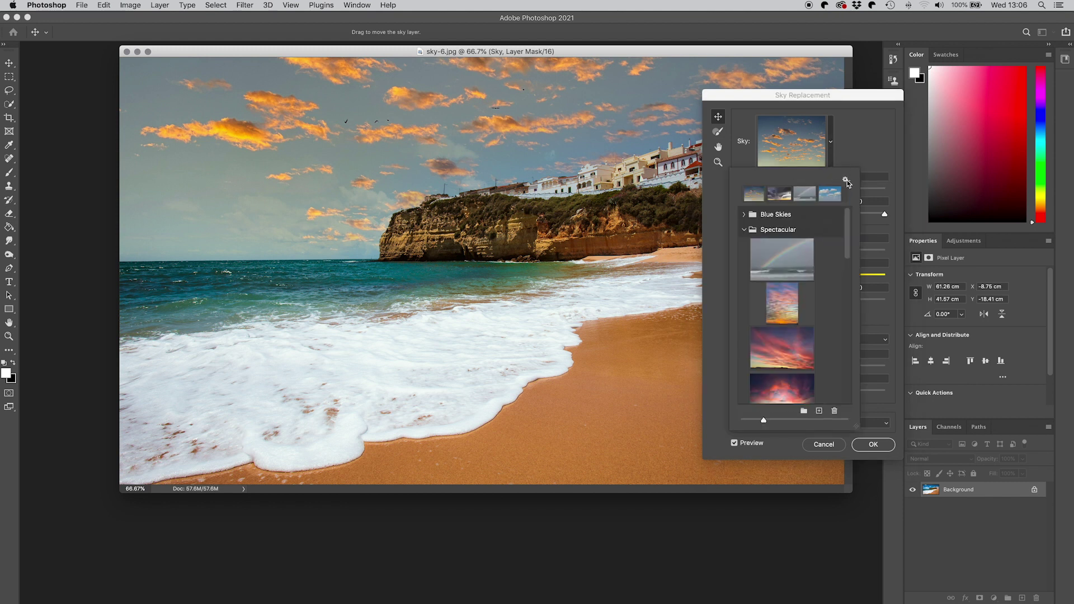
pyautogui.click(846, 181)
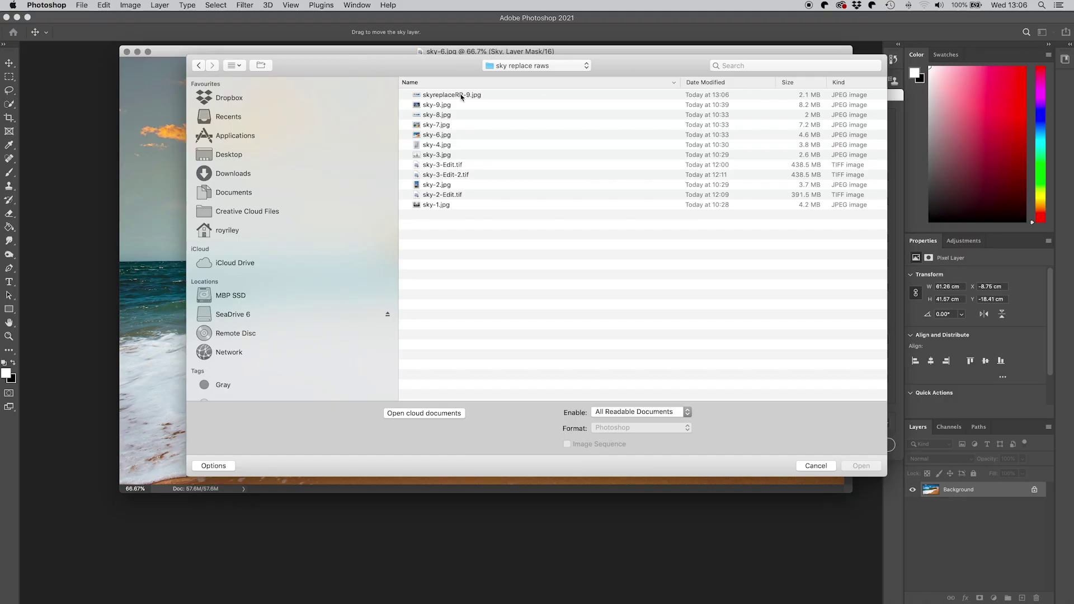
pyautogui.click(460, 96)
pyautogui.click(860, 467)
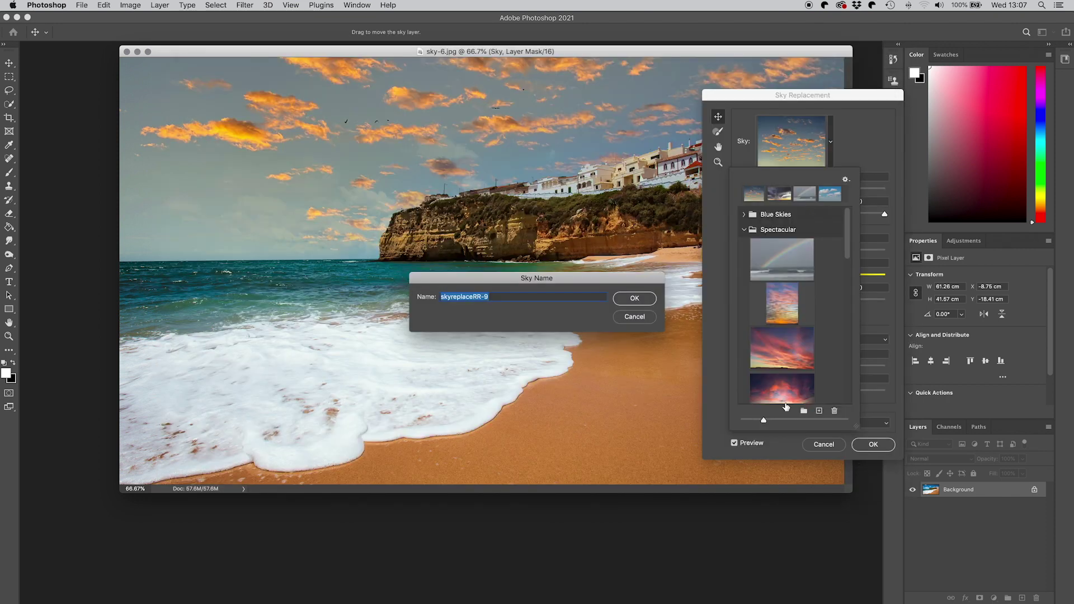
pyautogui.click(635, 299)
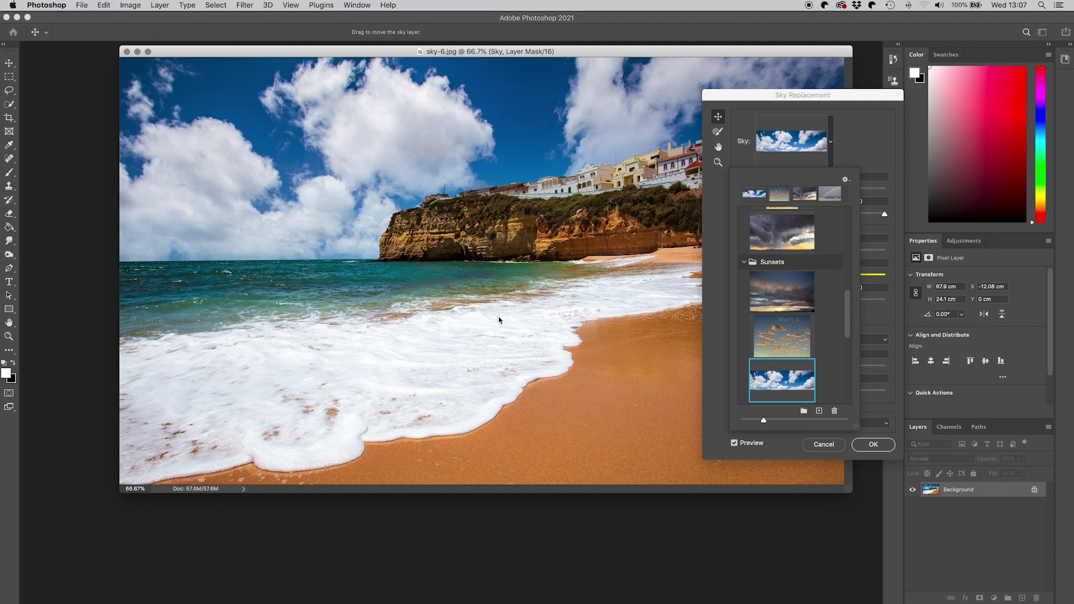
# Set the sky Scale to 102 and apply the imported clouds to sky-6.jpg
pyautogui.click(860, 158)
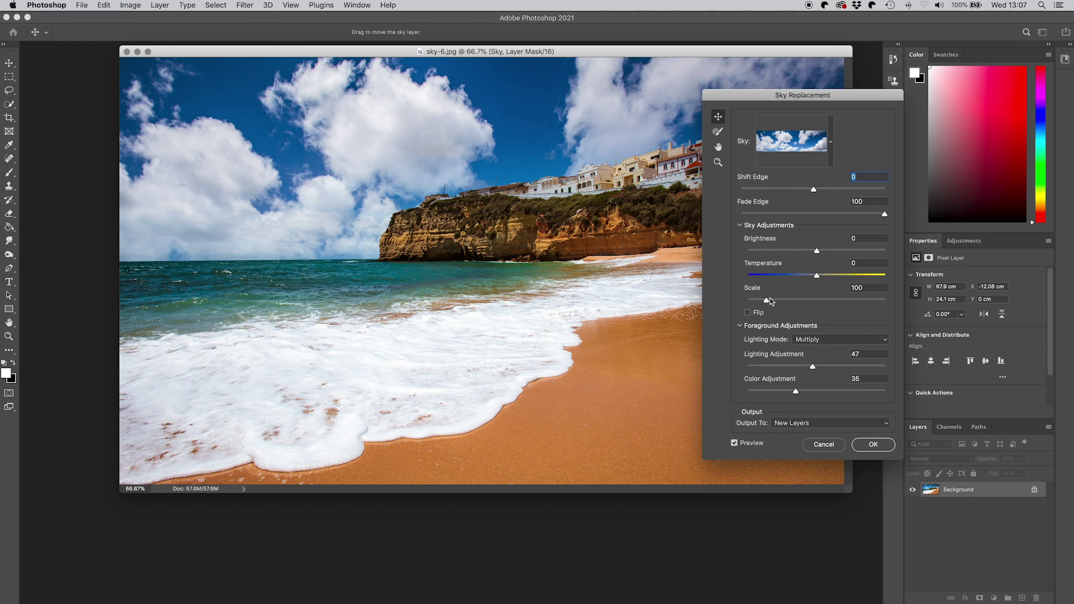
pyautogui.moveTo(766, 302); pyautogui.dragTo(764, 301)
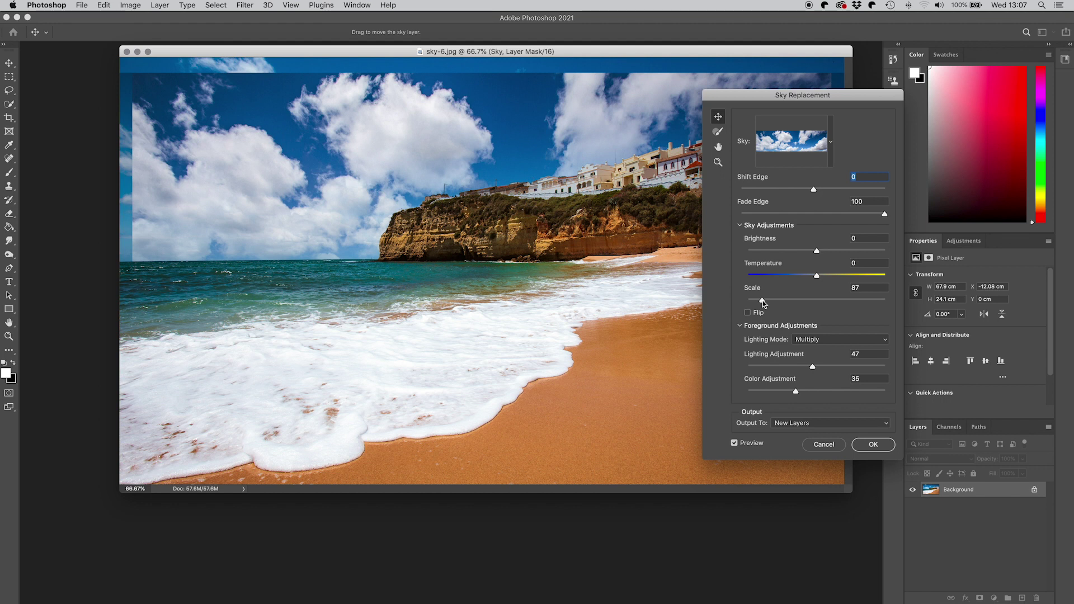
pyautogui.moveTo(763, 301); pyautogui.dragTo(772, 304)
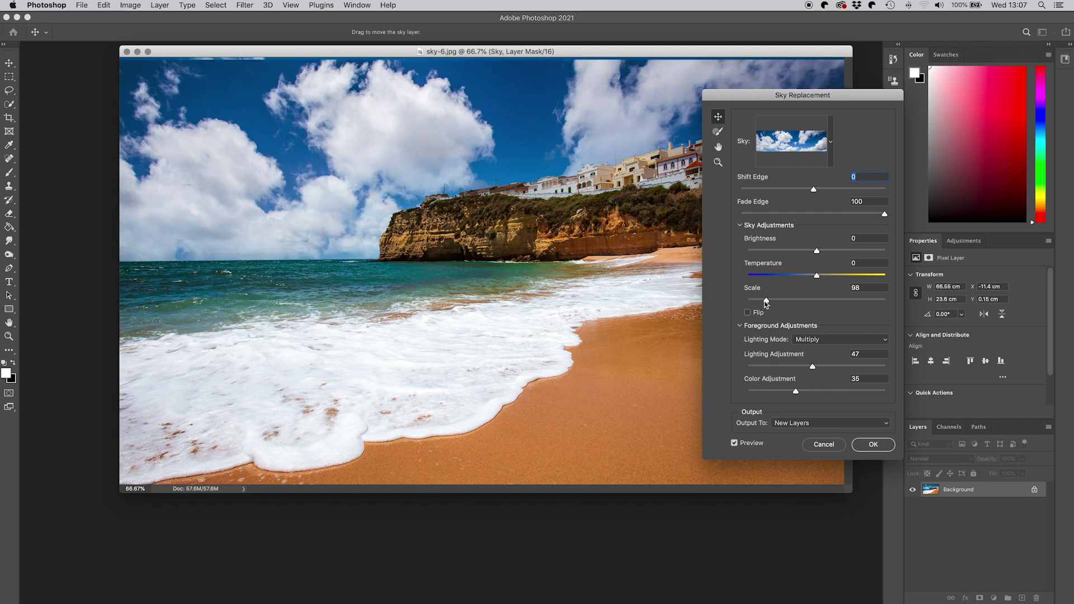
pyautogui.moveTo(768, 303); pyautogui.dragTo(770, 304)
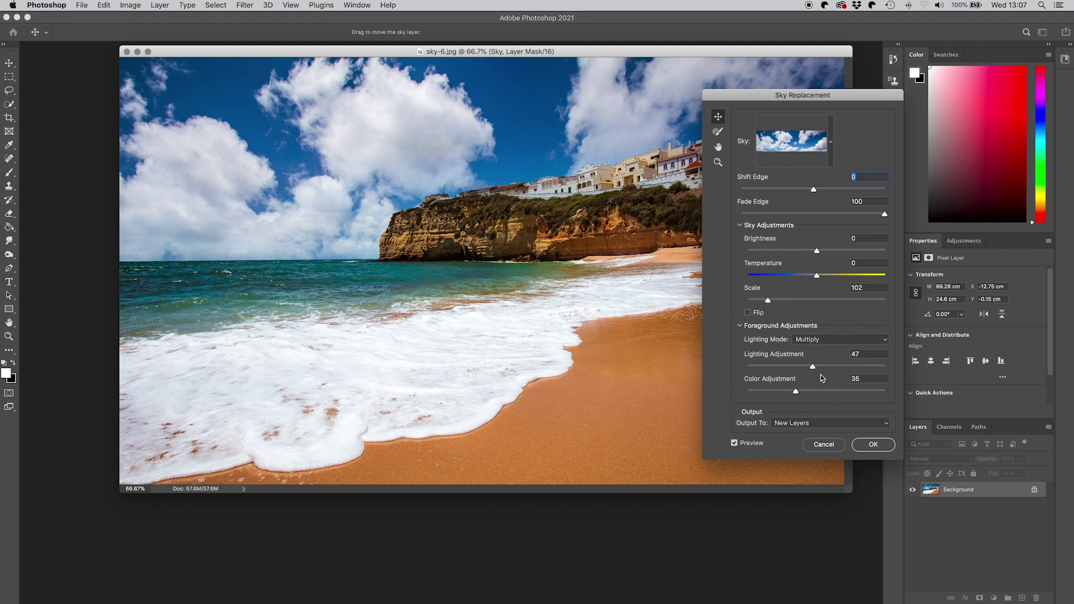
pyautogui.click(878, 448)
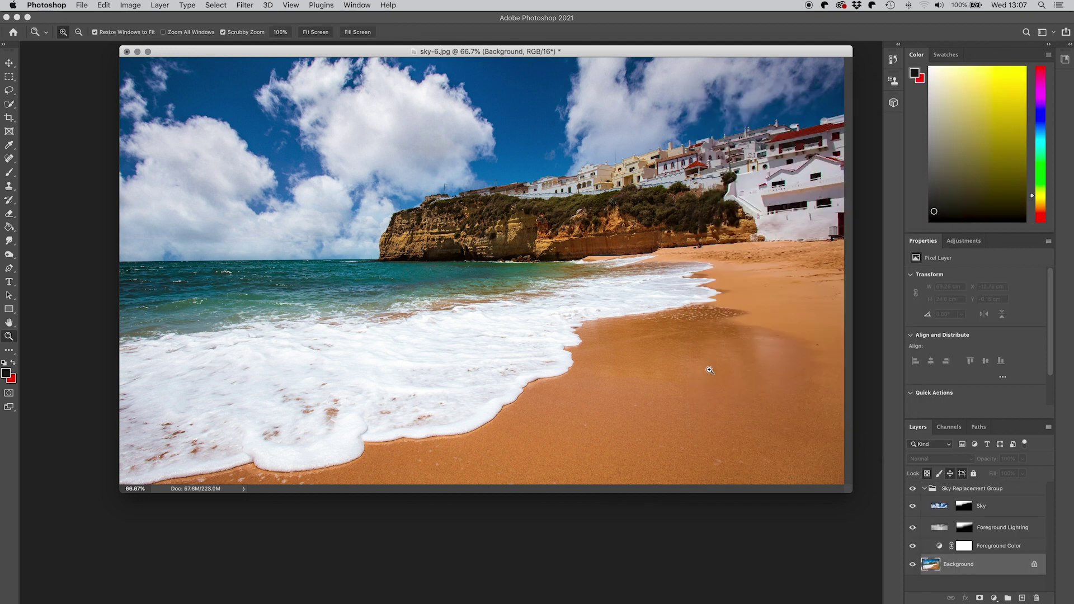